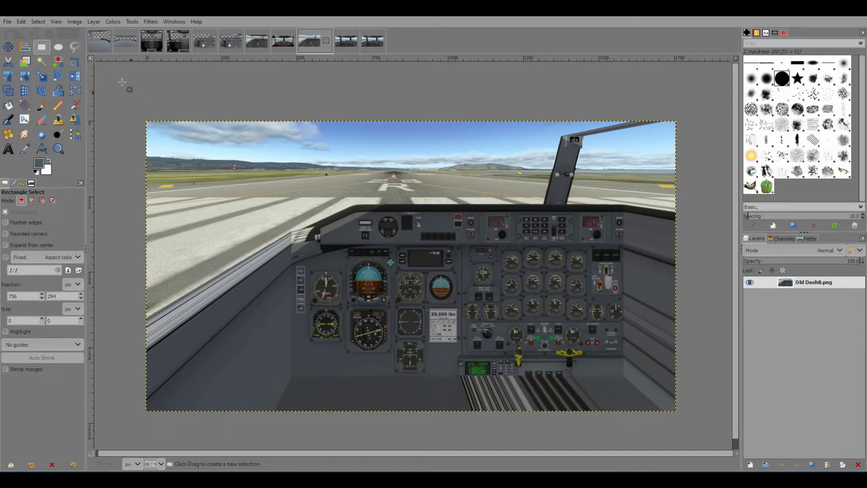
Compare the cockpit views in Old Dash8.png and New Dash8.png, and look over the panel_clone 2.png, panel.png and DC4 View.png images
{"action": "left_click", "coordinate": [8, 47]}
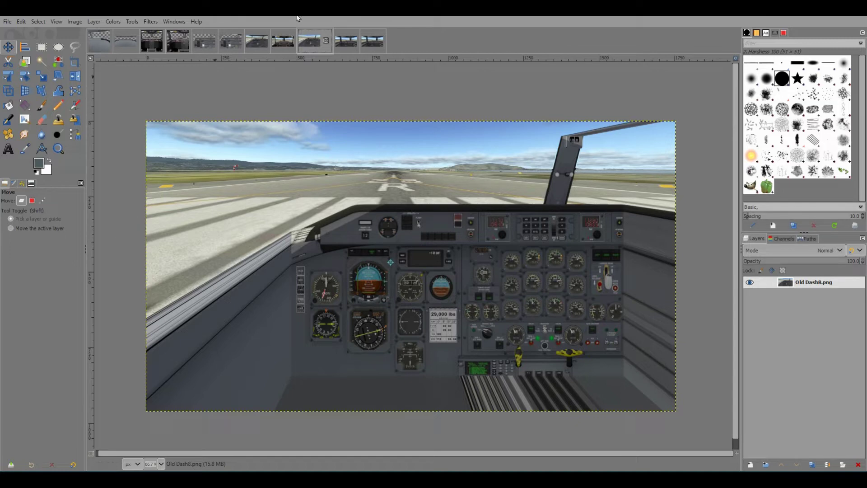
{"action": "left_click", "coordinate": [258, 41]}
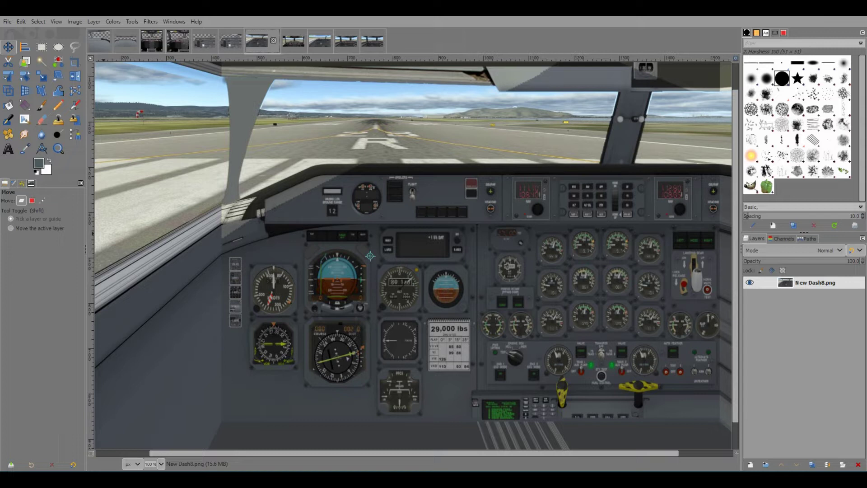
{"action": "key", "text": "minus"}
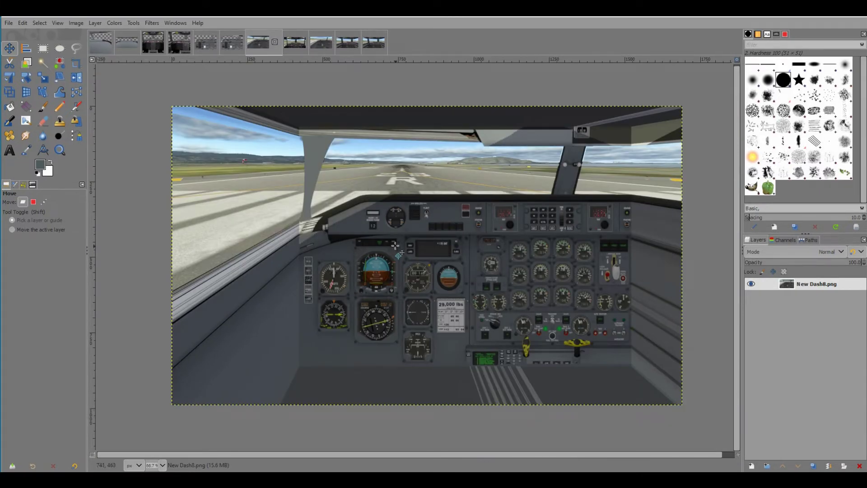
{"action": "left_click", "coordinate": [320, 42]}
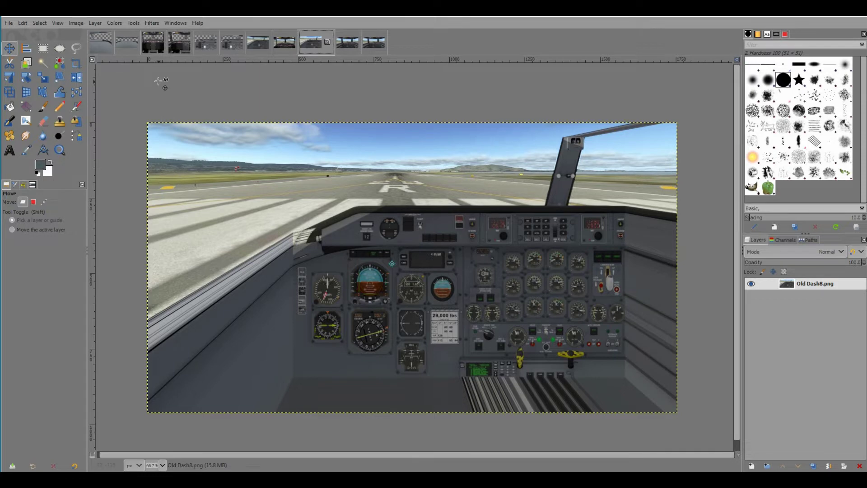
{"action": "left_click", "coordinate": [181, 42]}
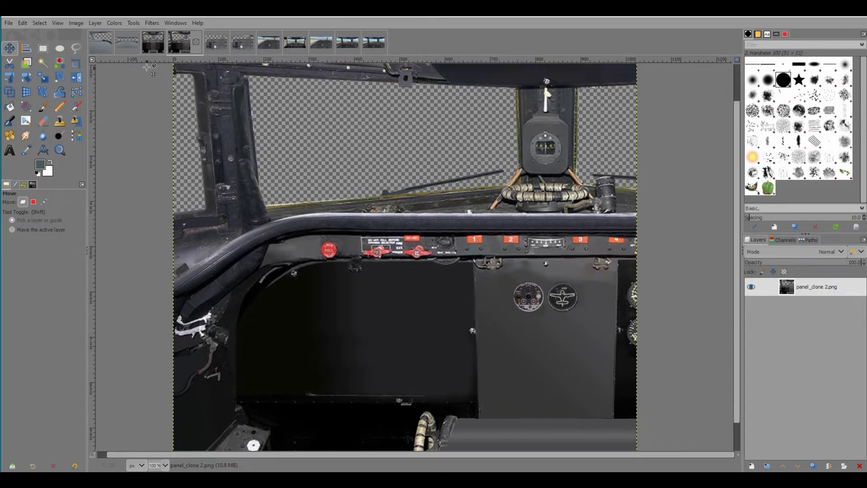
{"action": "left_click", "coordinate": [154, 42]}
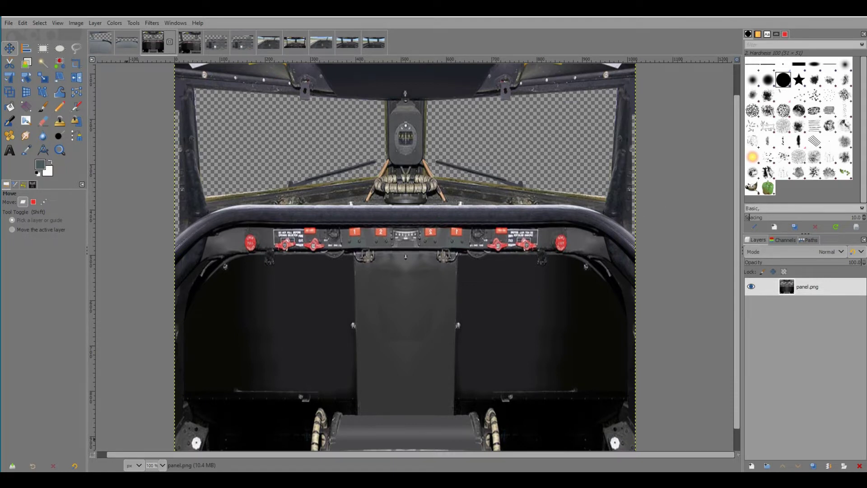
{"action": "left_click", "coordinate": [294, 42]}
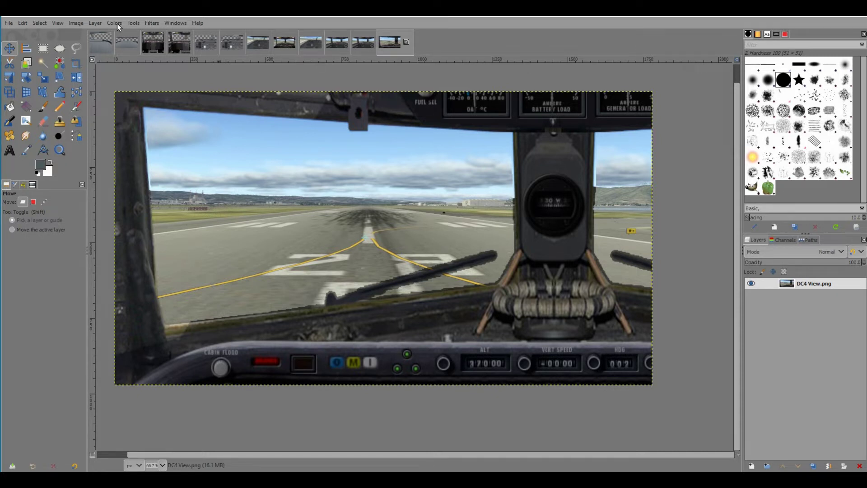
{"action": "left_click", "coordinate": [310, 44]}
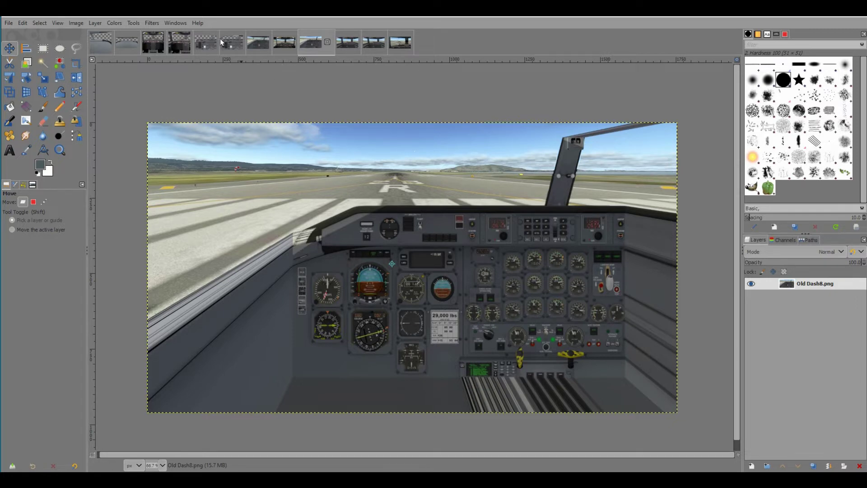
In Panel_Airliner_1.png, select the full-width overhead window frame strip with a rectangle about 2000 by 118 px and copy it
{"action": "left_click", "coordinate": [237, 41]}
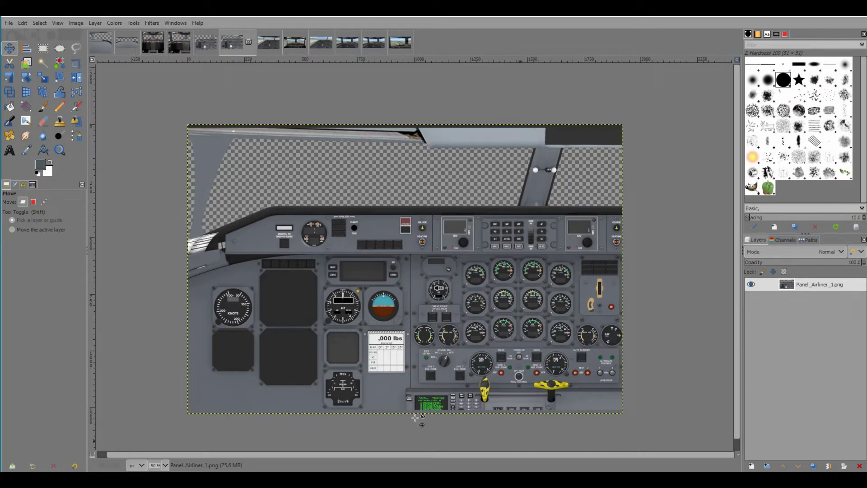
{"action": "left_click", "coordinate": [44, 51]}
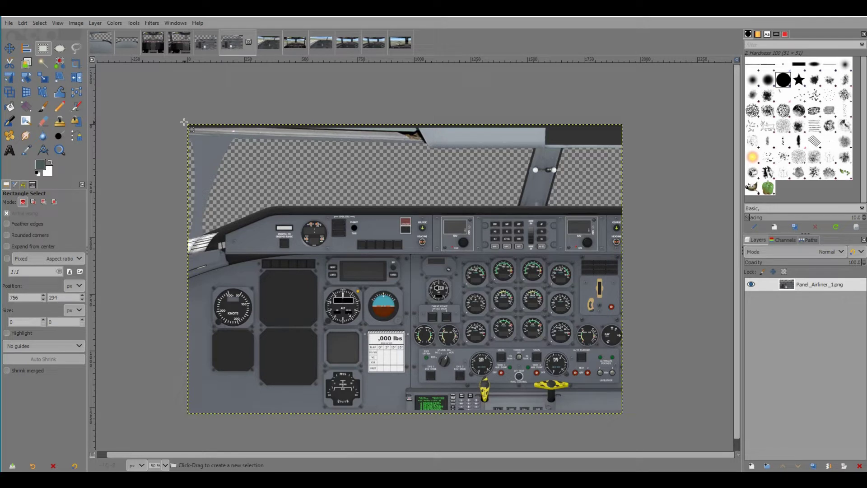
{"action": "left_click_drag", "start_coordinate": [184, 121], "coordinate": [631, 167]}
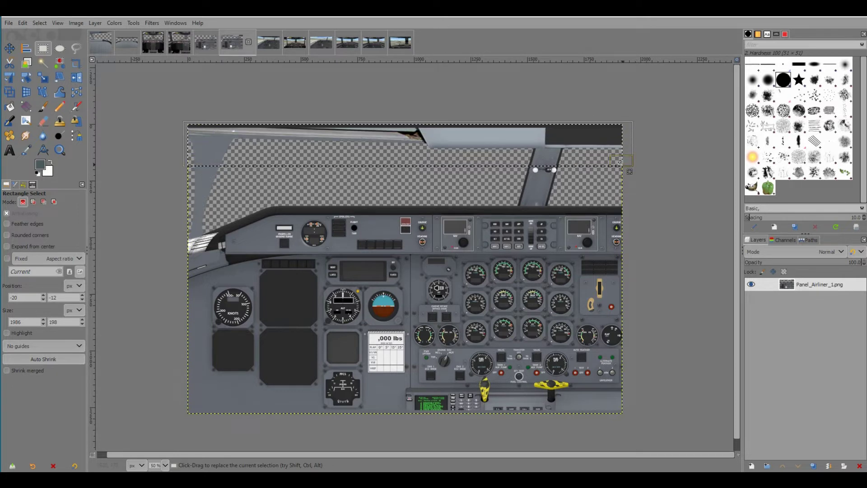
{"action": "left_click_drag", "start_coordinate": [620, 161], "coordinate": [623, 143]}
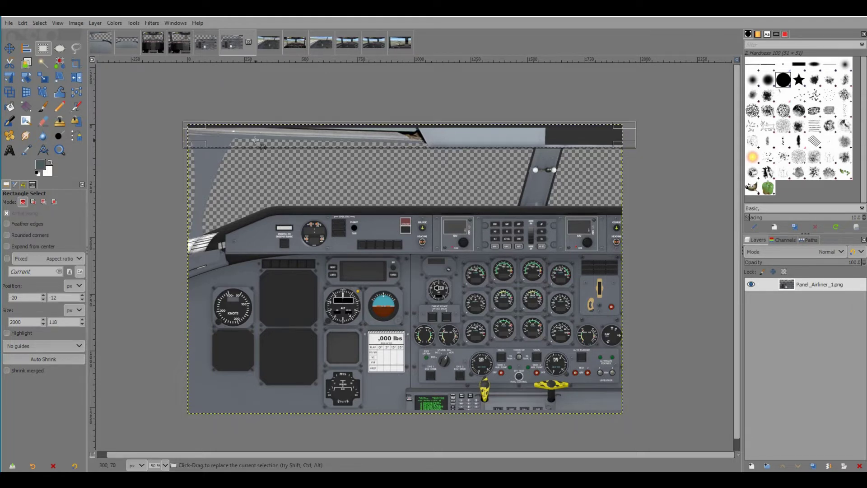
{"action": "left_click", "coordinate": [23, 24]}
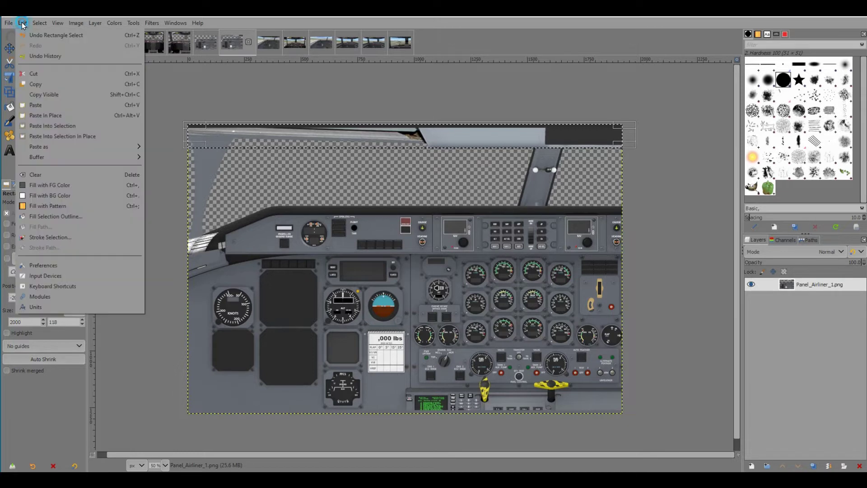
{"action": "left_click", "coordinate": [43, 84]}
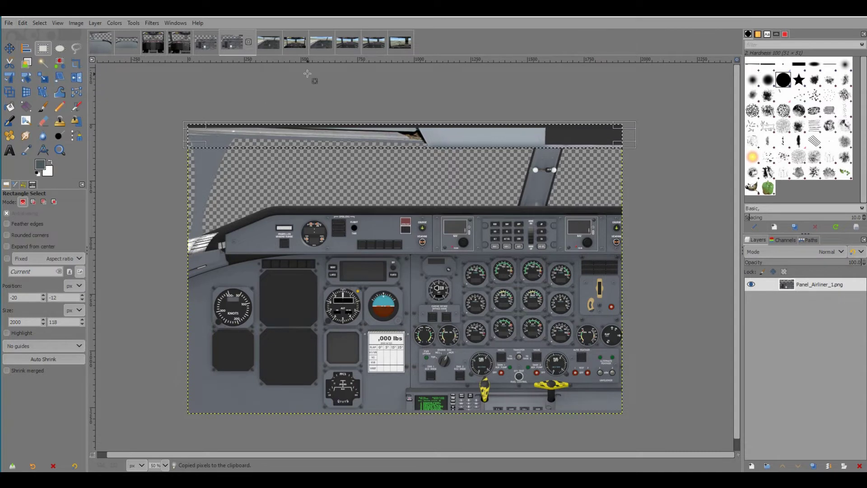
Add a new 1920 by 1277 px layer filled with Transparency to Panel_AirlinerORIG.png
{"action": "key", "text": "ctrl+Page_Up"}
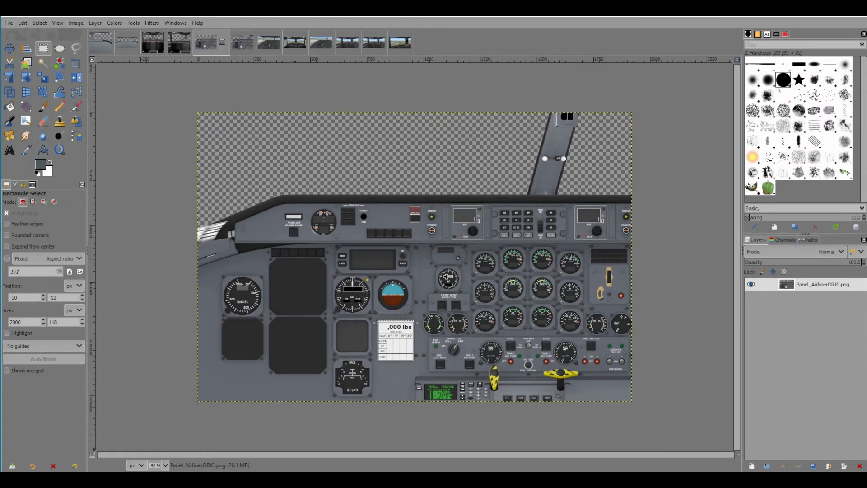
{"action": "left_click", "coordinate": [94, 23]}
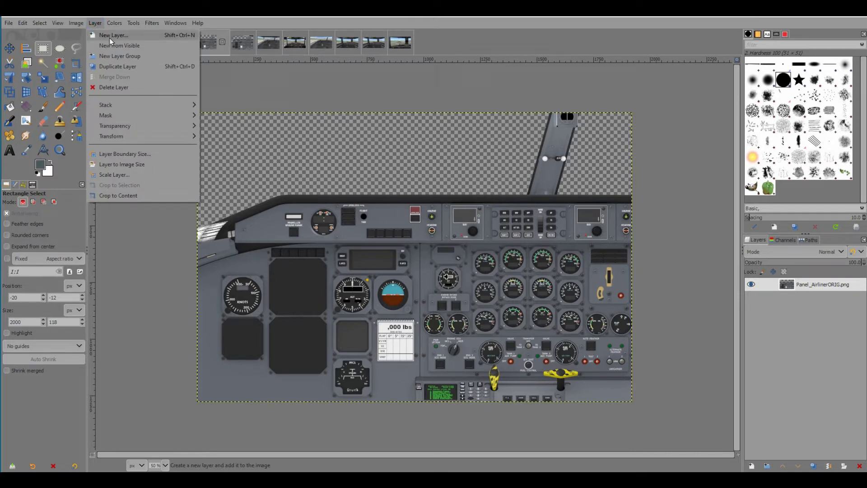
{"action": "left_click", "coordinate": [111, 36]}
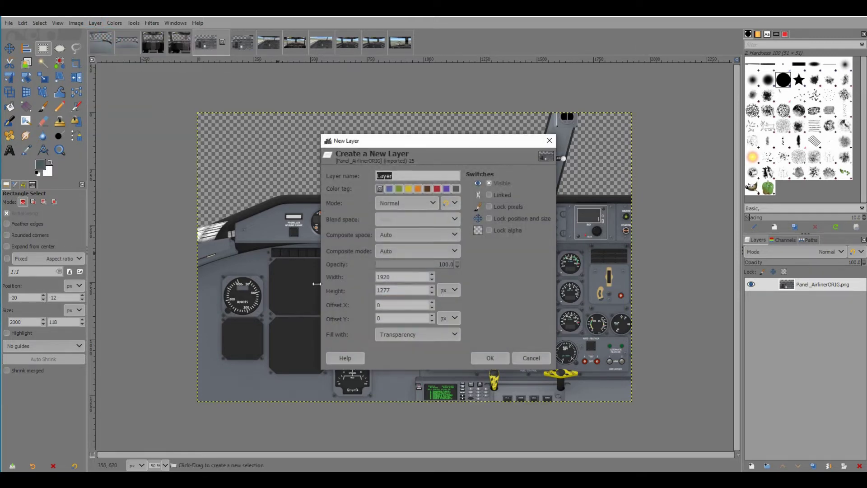
{"action": "left_click", "coordinate": [454, 338]}
{"action": "left_click", "coordinate": [404, 370]}
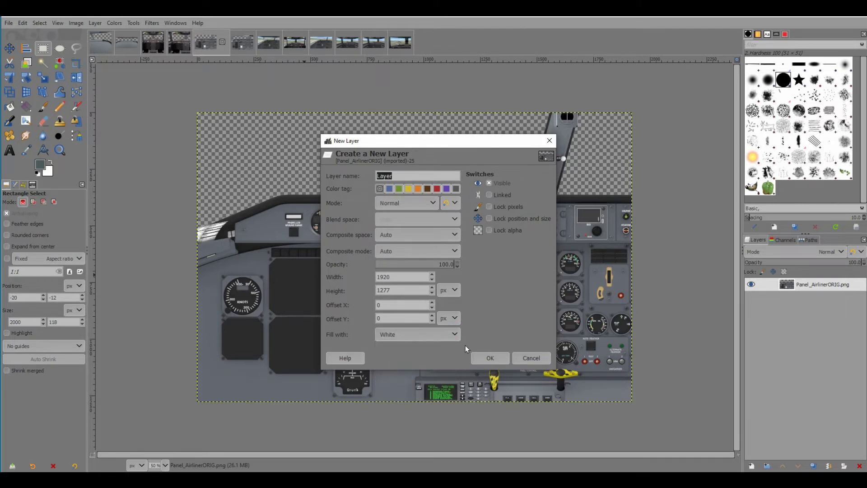
{"action": "left_click", "coordinate": [454, 338]}
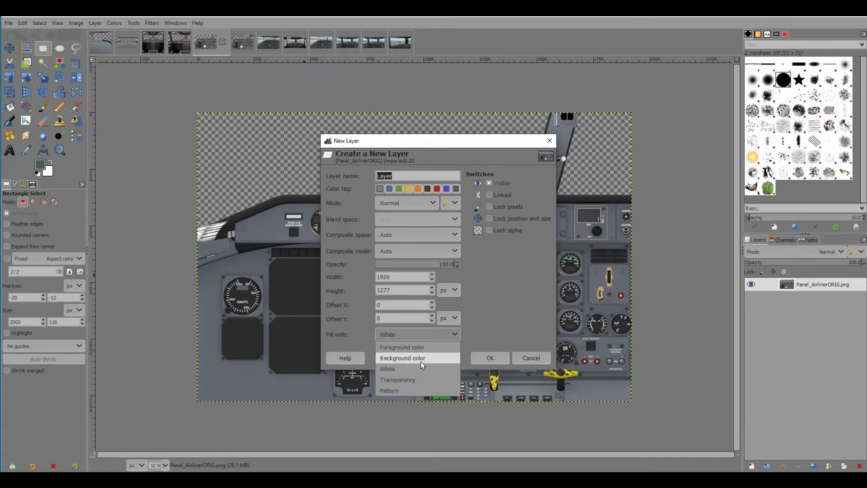
{"action": "left_click", "coordinate": [402, 380]}
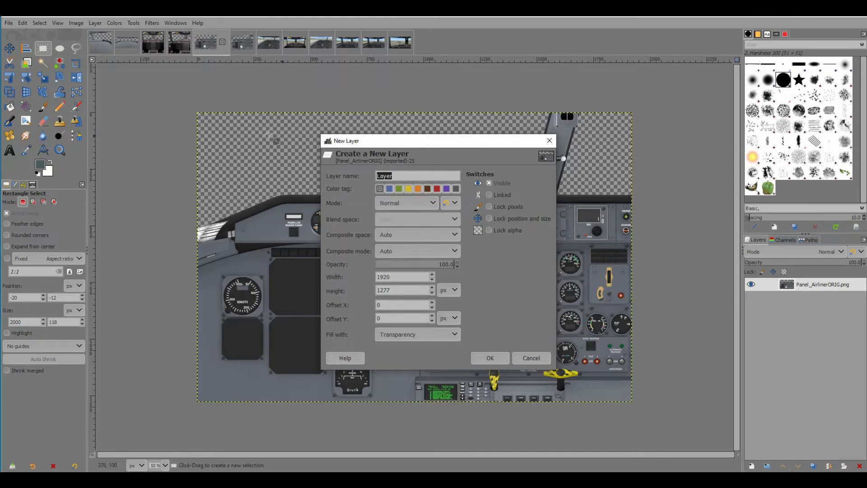
{"action": "left_click", "coordinate": [490, 358]}
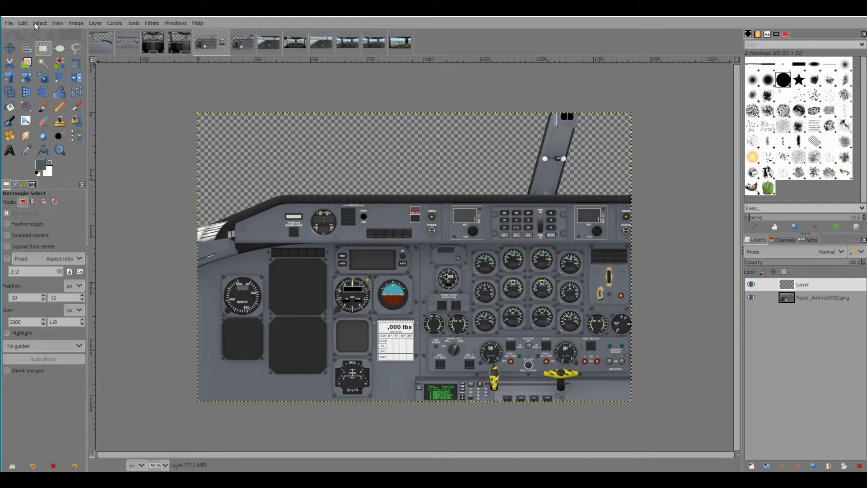
Paste the copied overhead frame strip, align it with the top edge of the canvas and anchor it to the new layer
{"action": "left_click", "coordinate": [22, 24]}
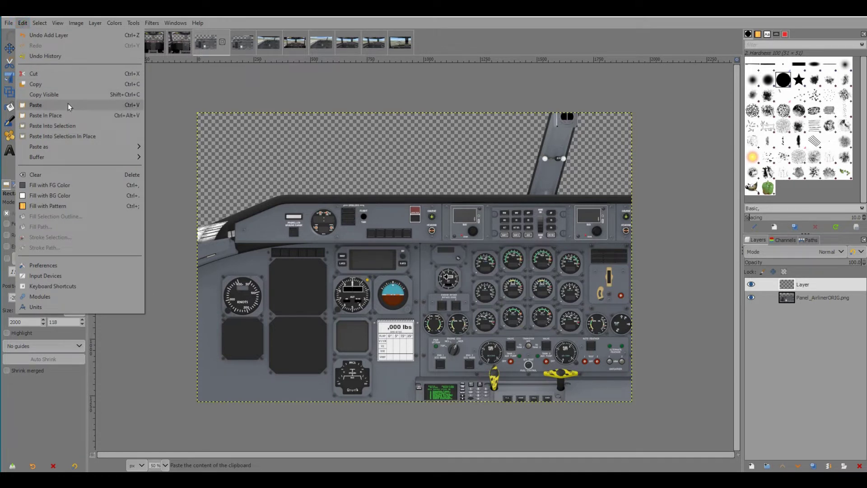
{"action": "left_click", "coordinate": [40, 105]}
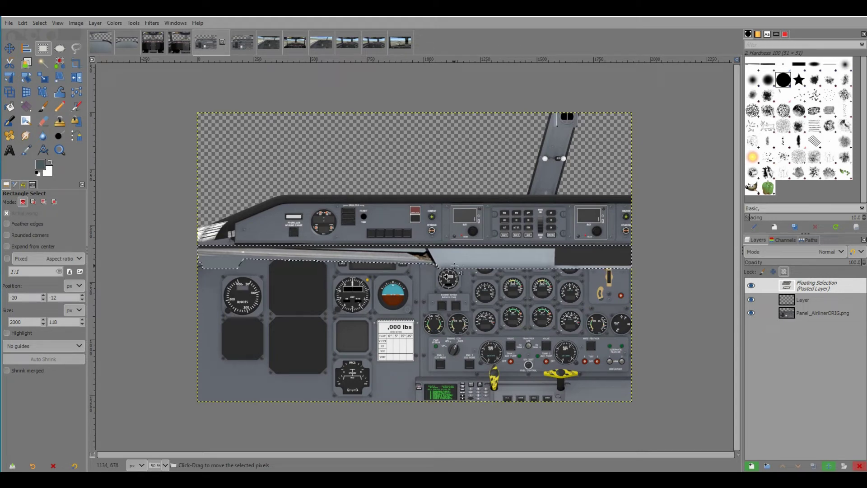
{"action": "left_click_drag", "start_coordinate": [492, 267], "coordinate": [490, 126]}
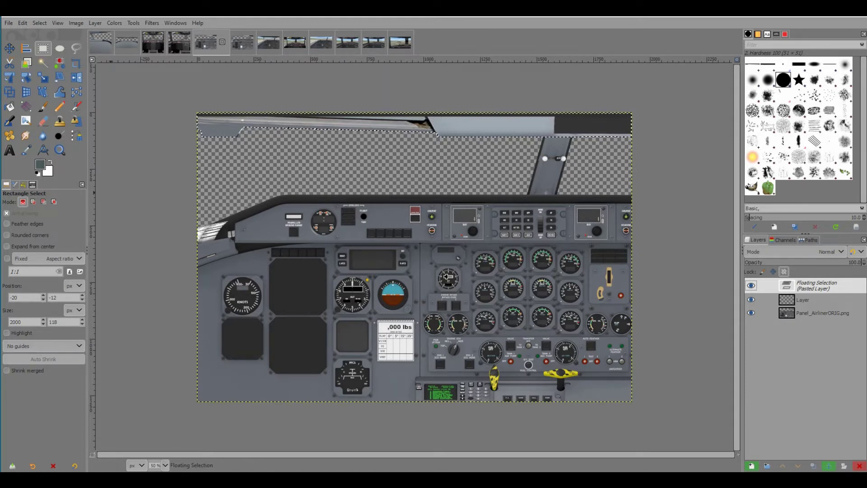
{"action": "left_click", "coordinate": [10, 49]}
{"action": "left_click", "coordinate": [224, 368]}
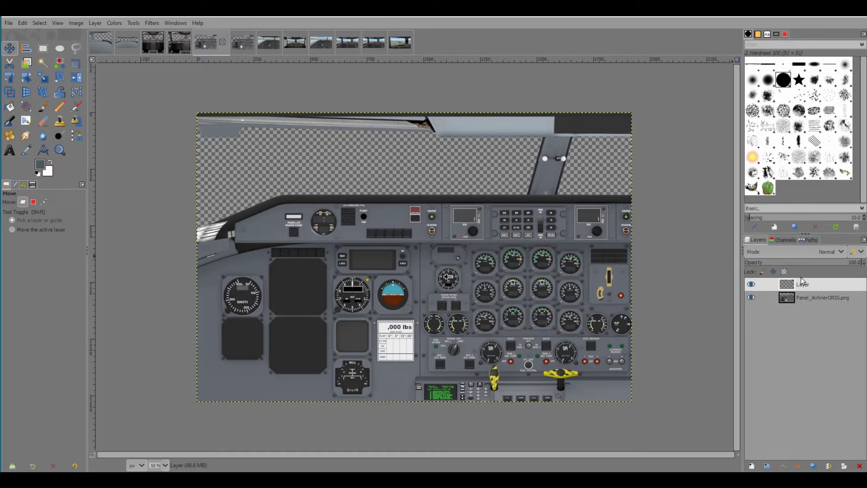
Check what each layer contains by hiding and showing the overhead strip layer and the original panel layer
{"action": "left_click", "coordinate": [752, 285]}
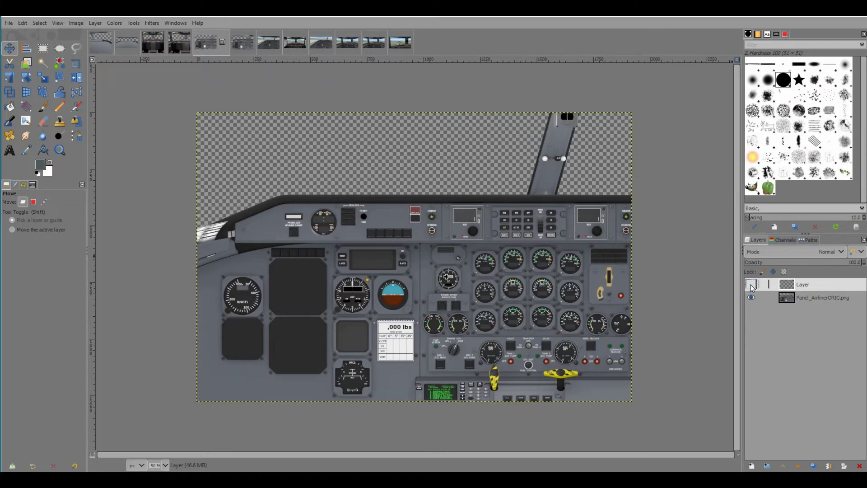
{"action": "left_click", "coordinate": [752, 285]}
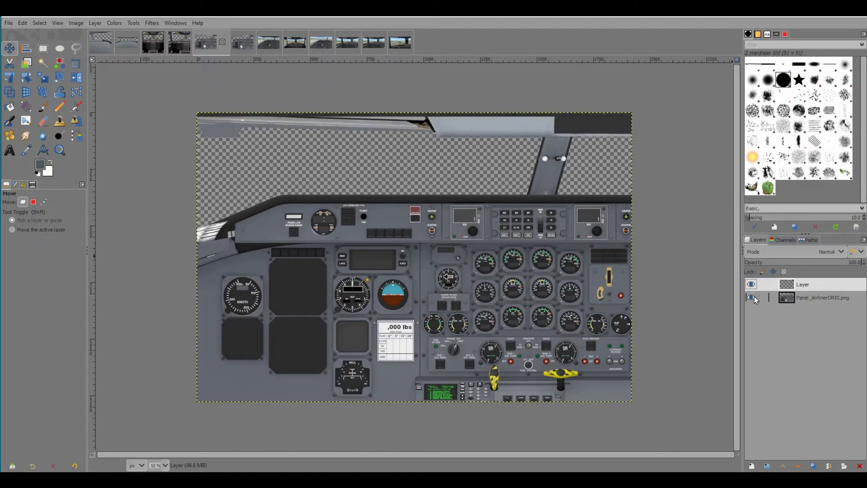
{"action": "left_click", "coordinate": [752, 298]}
{"action": "left_click", "coordinate": [753, 298]}
{"action": "left_click", "coordinate": [751, 284]}
{"action": "left_click", "coordinate": [751, 297]}
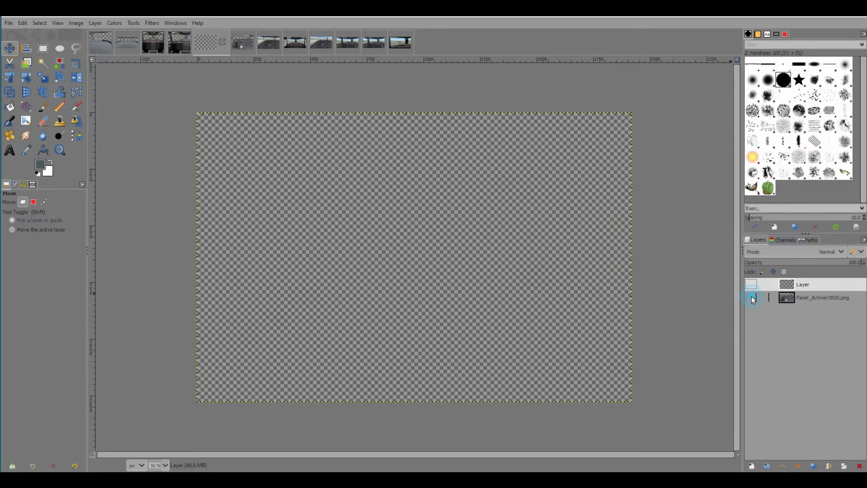
{"action": "left_click", "coordinate": [752, 297]}
{"action": "left_click", "coordinate": [751, 285]}
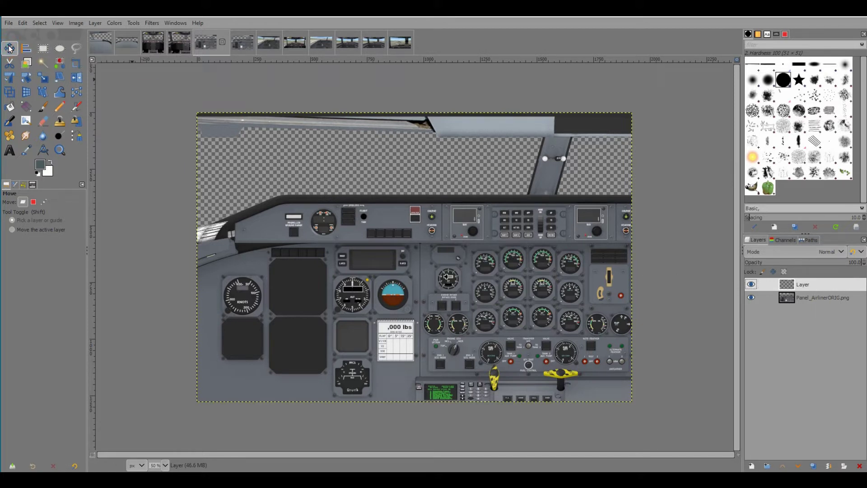
Try moving the overhead strip layer around the canvas and realign it with the canvas's top edge
{"action": "left_click_drag", "start_coordinate": [468, 127], "coordinate": [441, 139]}
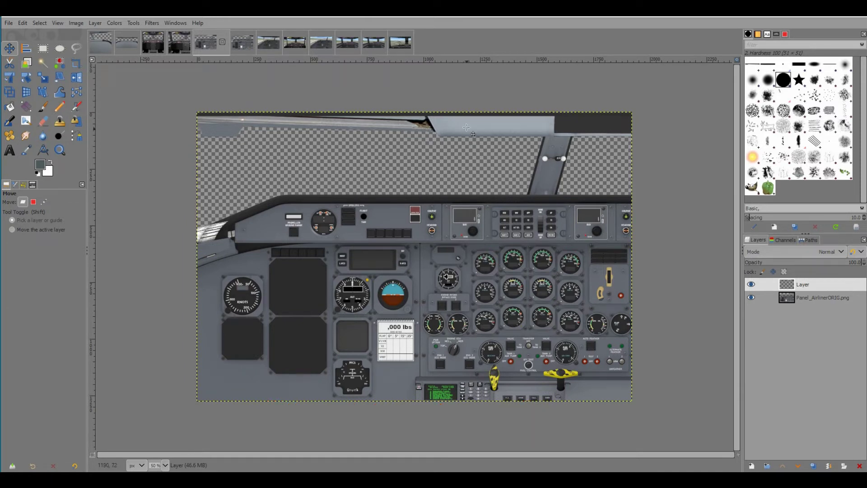
{"action": "left_click_drag", "start_coordinate": [467, 128], "coordinate": [466, 118]}
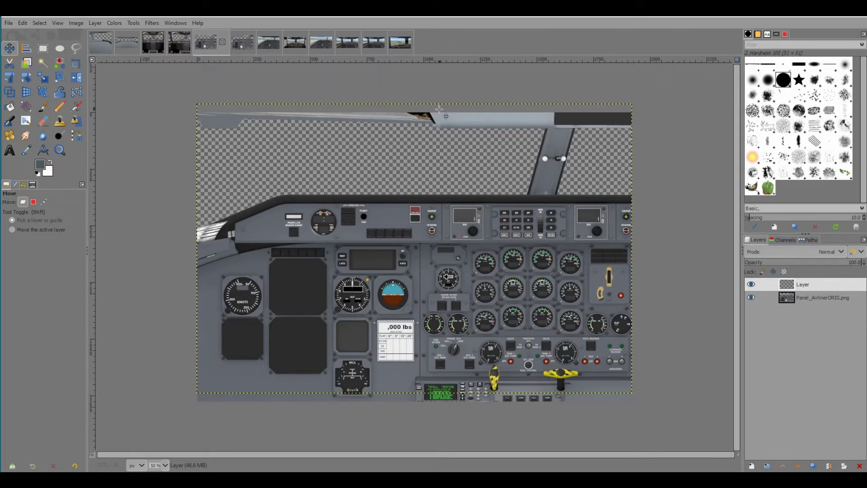
{"action": "mouse_move", "coordinate": [439, 110]}
{"action": "left_mouse_down"}
{"action": "mouse_move", "coordinate": [447, 127]}
{"action": "mouse_move", "coordinate": [447, 118]}
{"action": "left_mouse_up"}
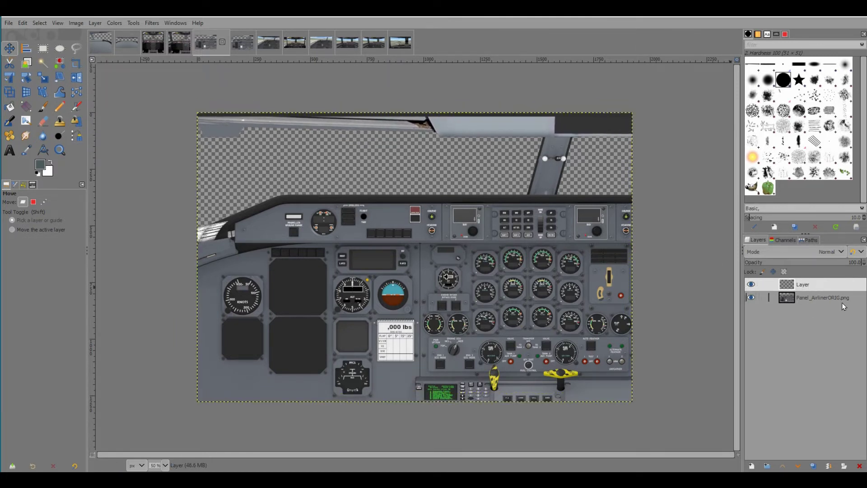
{"action": "left_click_drag", "start_coordinate": [844, 284], "coordinate": [776, 289]}
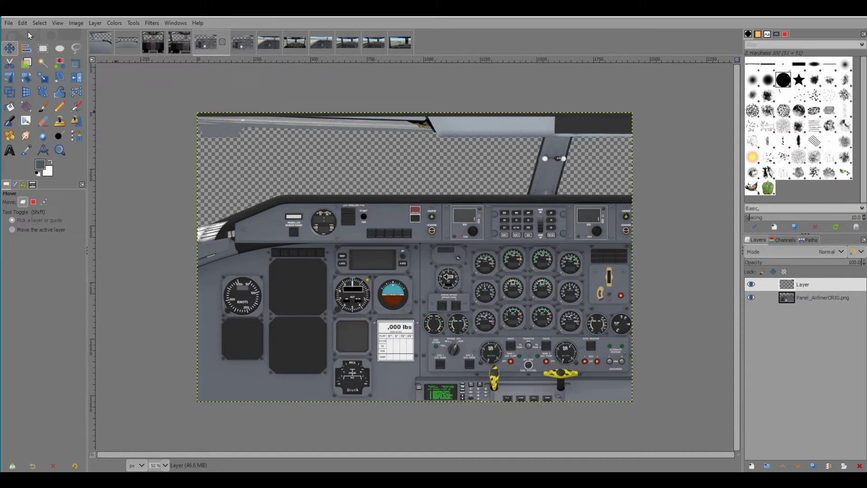
Export the combined image to the pngs folder as "Panel_Airlinerest 01.png", keeping the current PNG options
{"action": "left_click", "coordinate": [8, 23]}
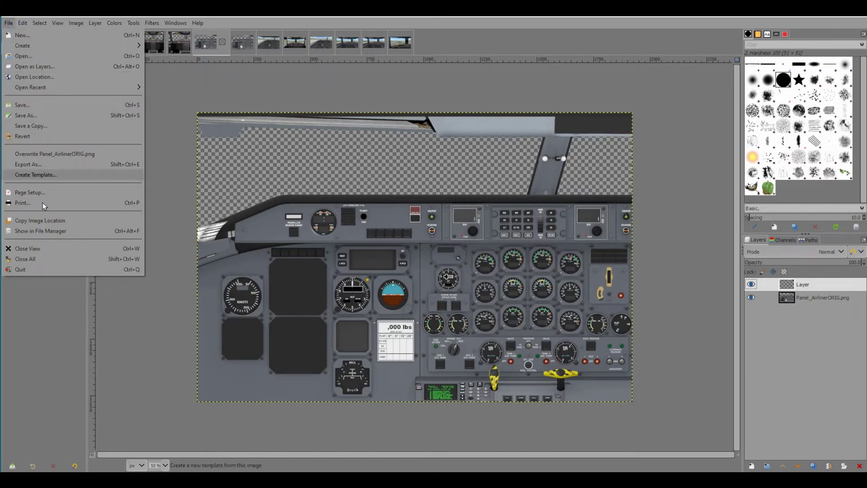
{"action": "left_click", "coordinate": [39, 168]}
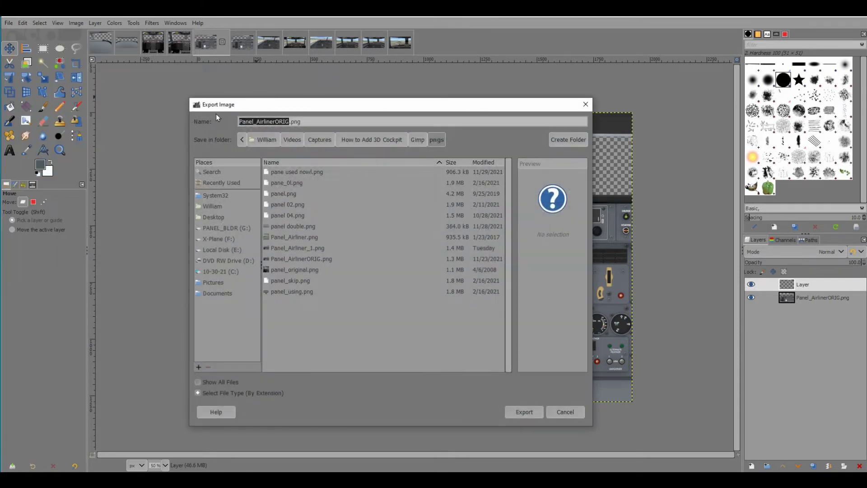
{"action": "left_click", "coordinate": [288, 122]}
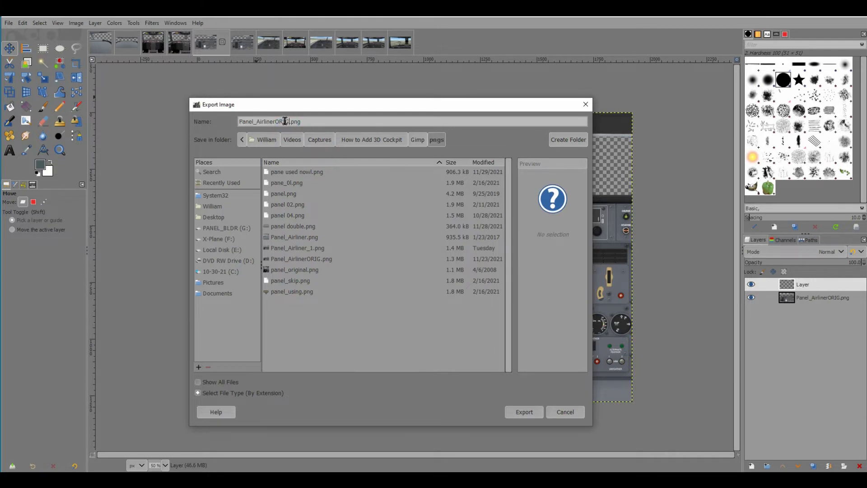
{"action": "left_click_drag", "start_coordinate": [288, 121], "coordinate": [282, 120]}
{"action": "type", "text": "est 01"}
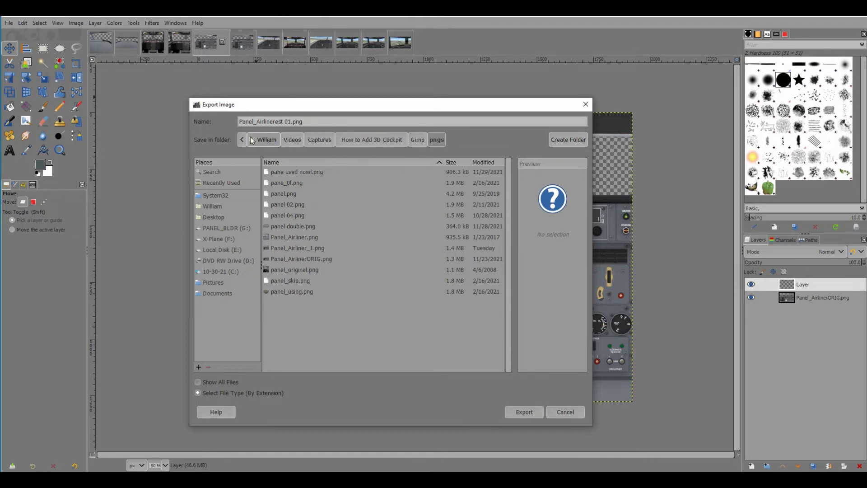
{"action": "left_click", "coordinate": [530, 412]}
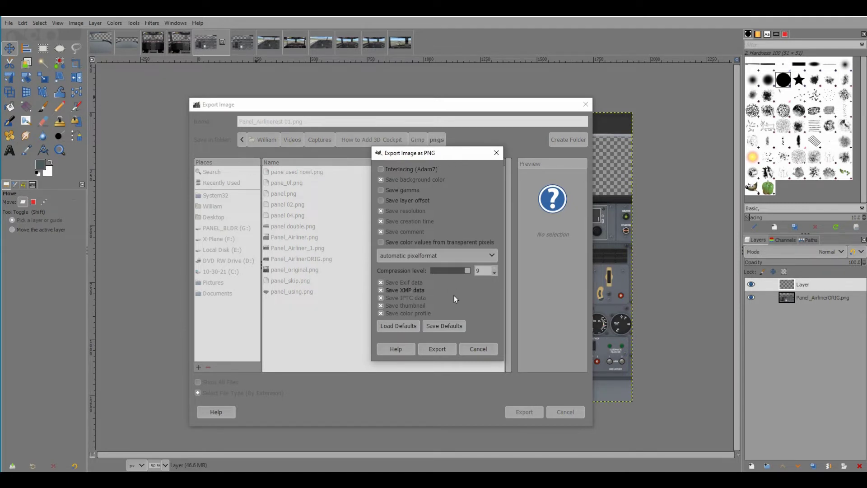
{"action": "left_click", "coordinate": [440, 348]}
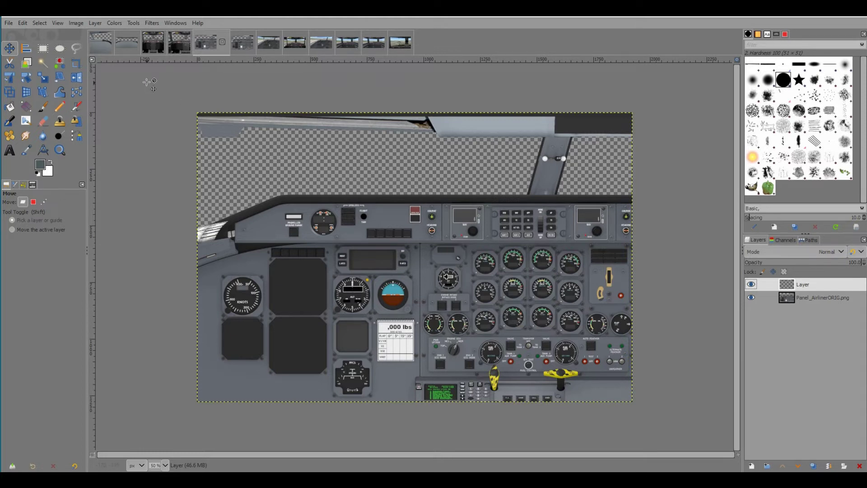
Add a new layer and outline a closed four-sided left window post between overhead strip and glareshield with the Paths tool, converting it to a selection
{"action": "key", "text": "shift+ctrl+n"}
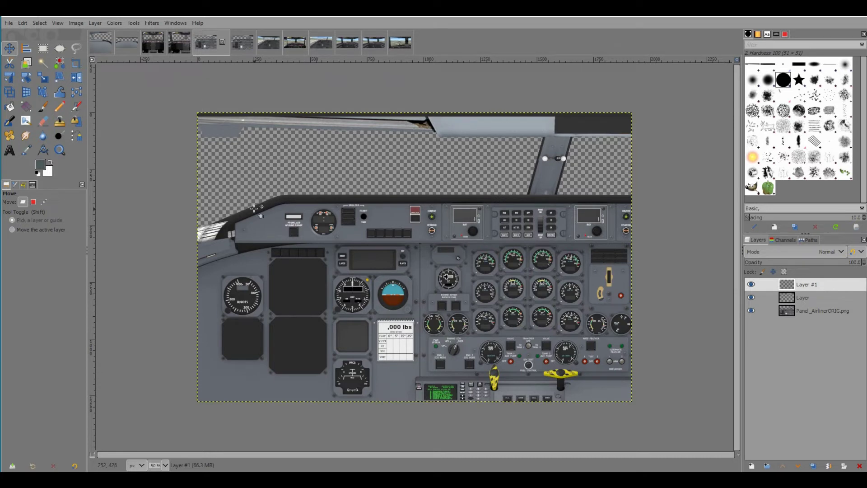
{"action": "left_click", "coordinate": [77, 136]}
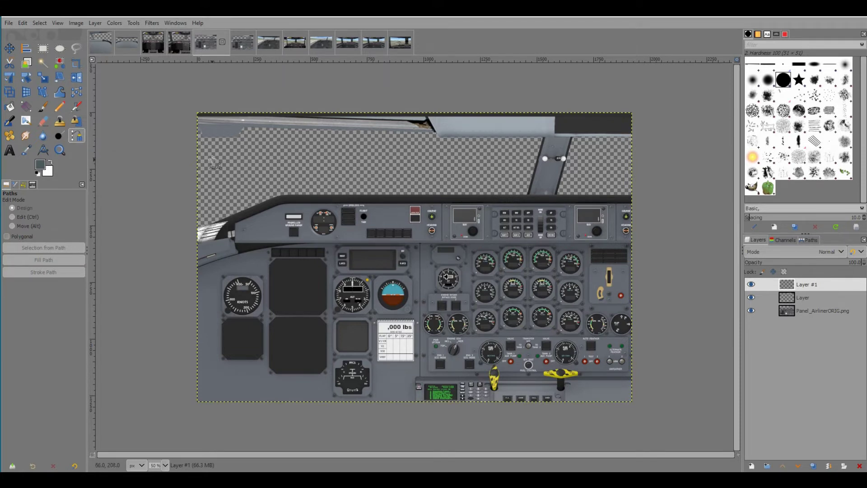
{"action": "left_click", "coordinate": [201, 135]}
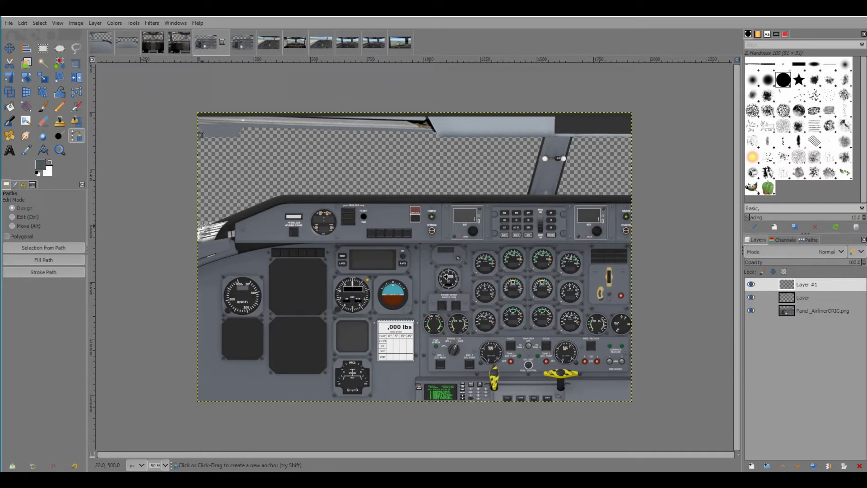
{"action": "left_click", "coordinate": [202, 225]}
{"action": "left_click_drag", "start_coordinate": [226, 216], "coordinate": [227, 216]}
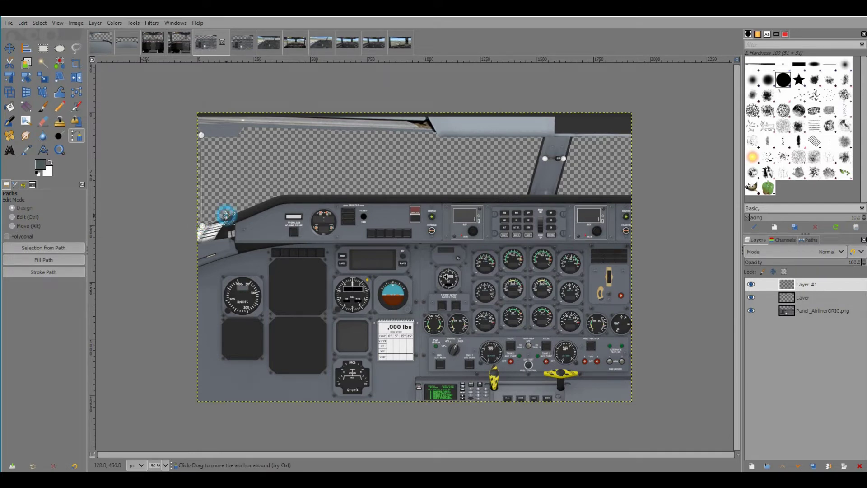
{"action": "left_click", "coordinate": [235, 135]}
{"action": "left_click", "coordinate": [201, 135]}
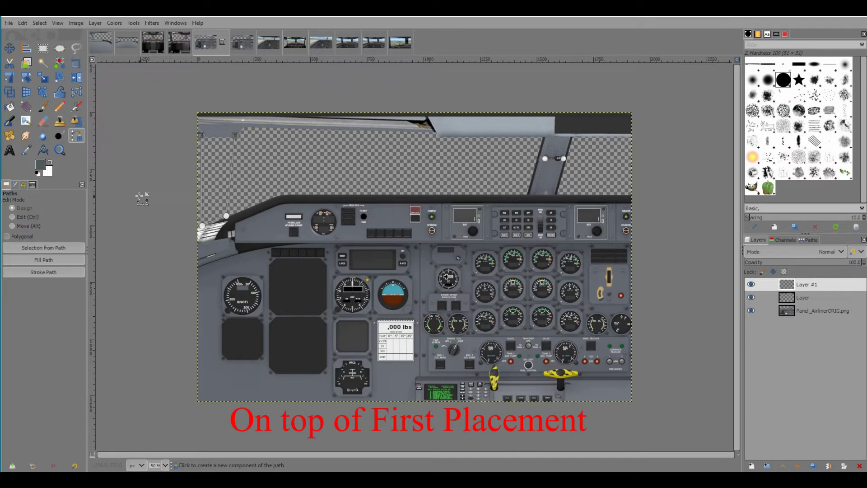
{"action": "key", "text": "Return"}
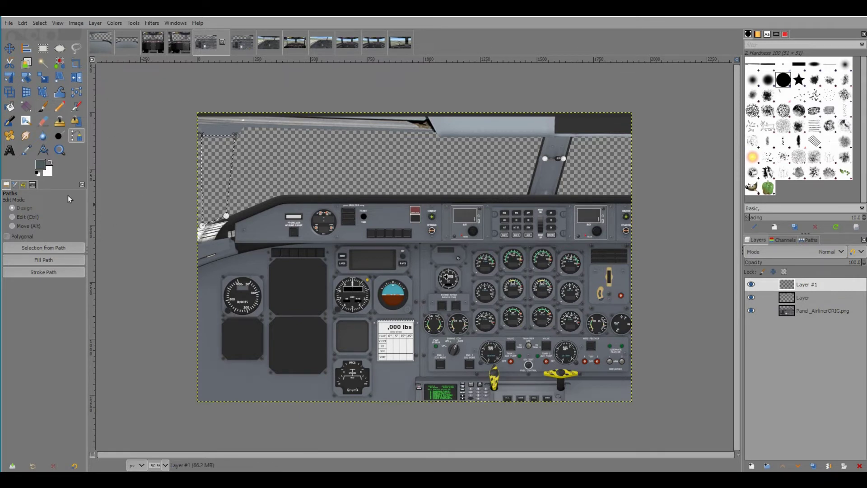
Set the foreground color to the grey-blue 6d727b sampled from the lower left corner of the overhead strip
{"action": "left_click", "coordinate": [39, 165]}
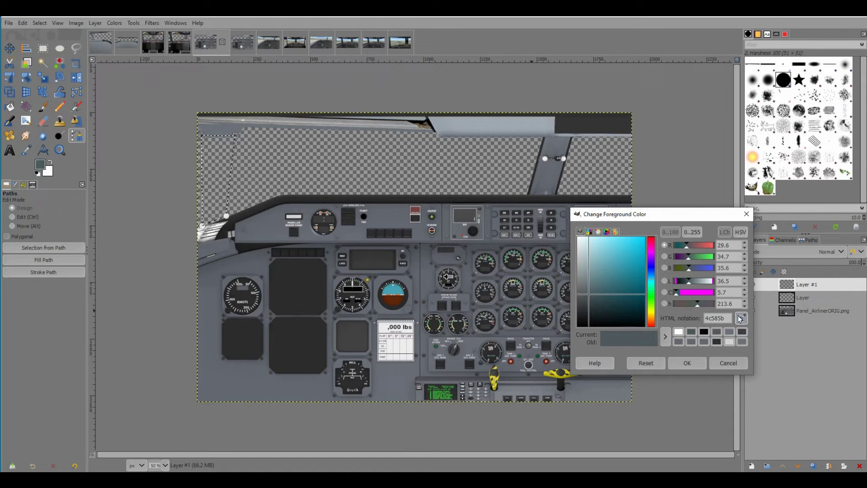
{"action": "left_click_drag", "start_coordinate": [746, 321], "coordinate": [473, 262]}
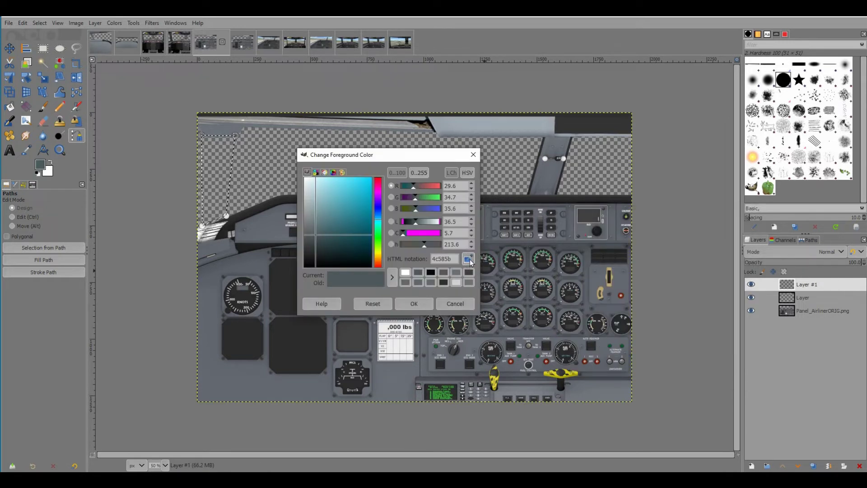
{"action": "left_click", "coordinate": [469, 260]}
{"action": "left_click", "coordinate": [219, 130]}
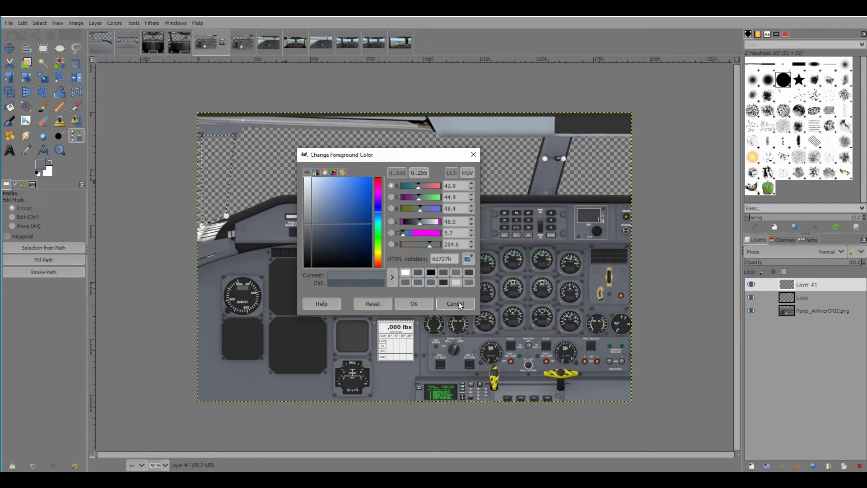
{"action": "left_click", "coordinate": [409, 304]}
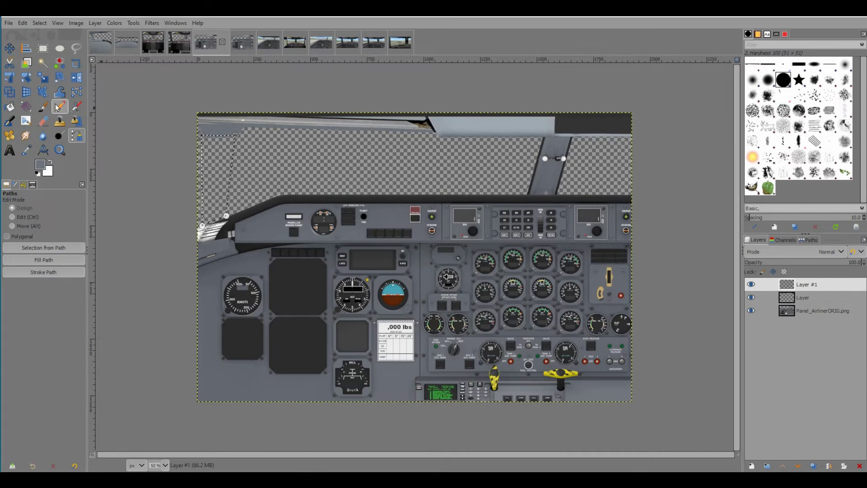
Bucket-fill the selected window post with the foreground color on the new layer and clear the selection
{"action": "left_click", "coordinate": [11, 106]}
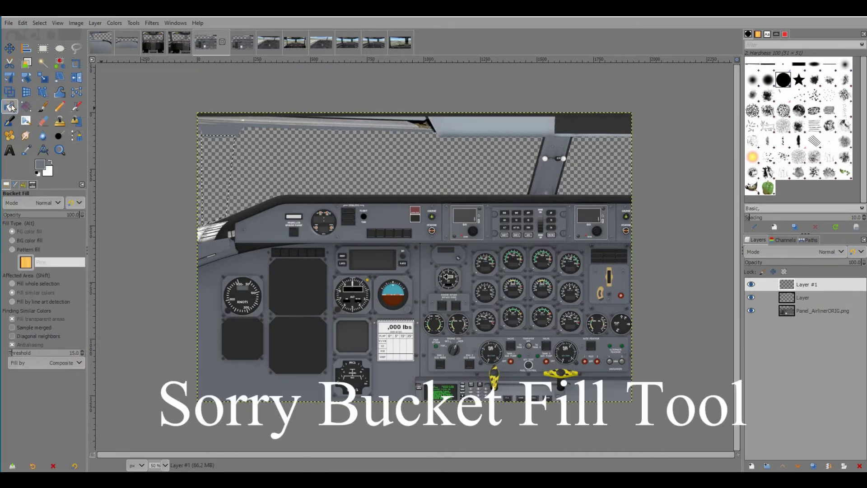
{"action": "left_click", "coordinate": [211, 151]}
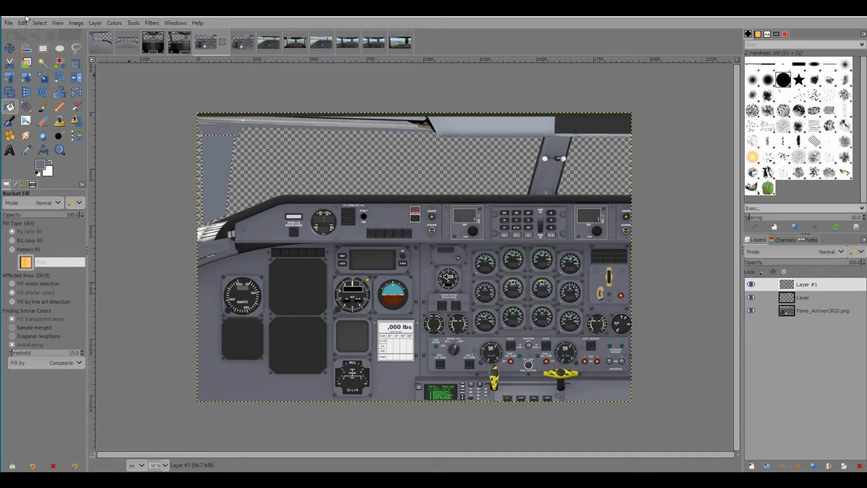
{"action": "left_click", "coordinate": [39, 23]}
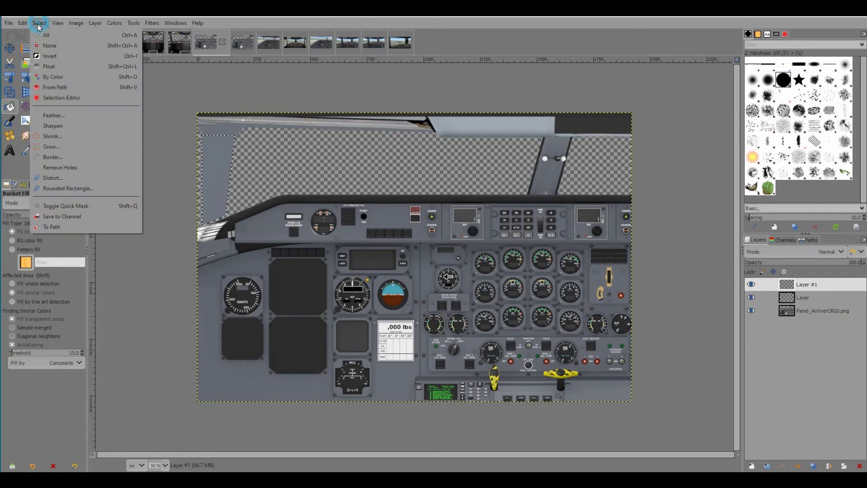
{"action": "left_click", "coordinate": [49, 56]}
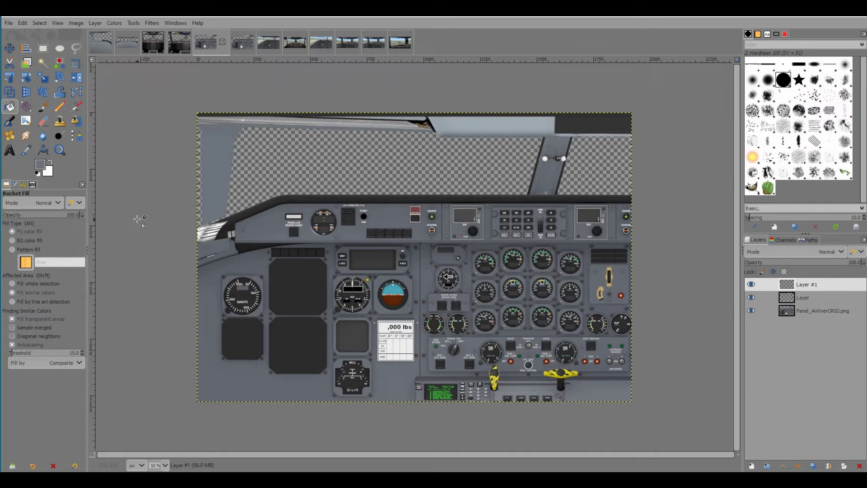
{"action": "left_click", "coordinate": [9, 23]}
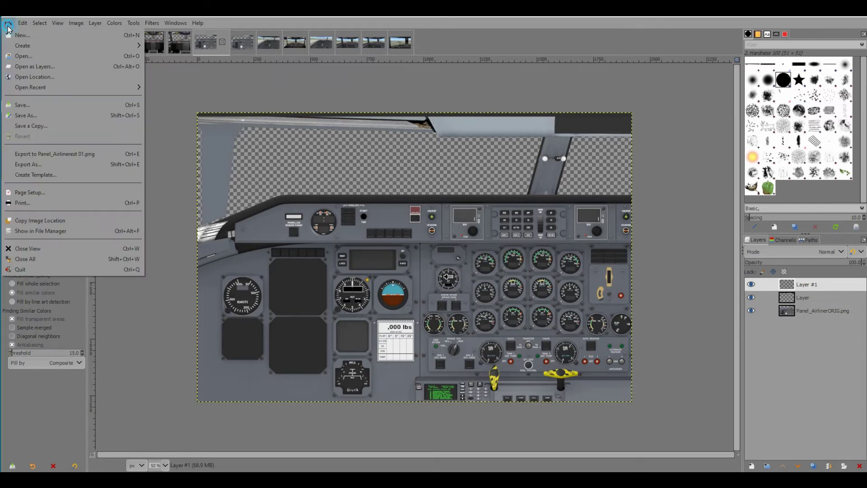
{"action": "left_click", "coordinate": [29, 165]}
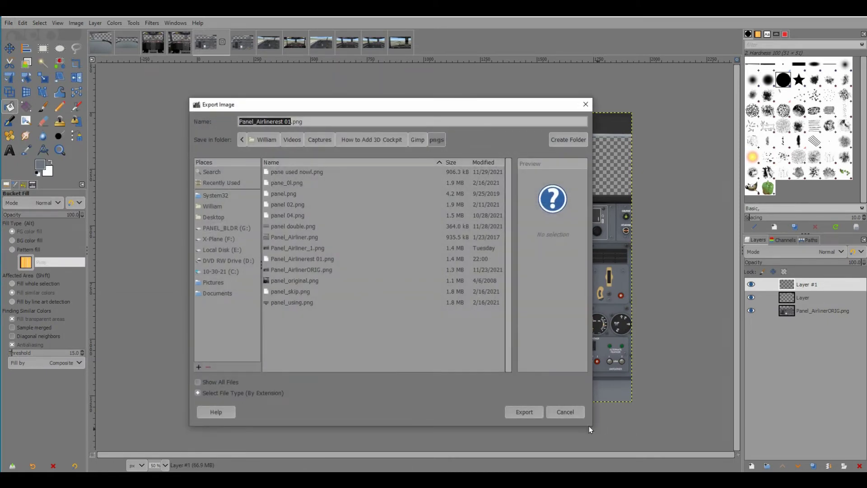
{"action": "left_click", "coordinate": [565, 412]}
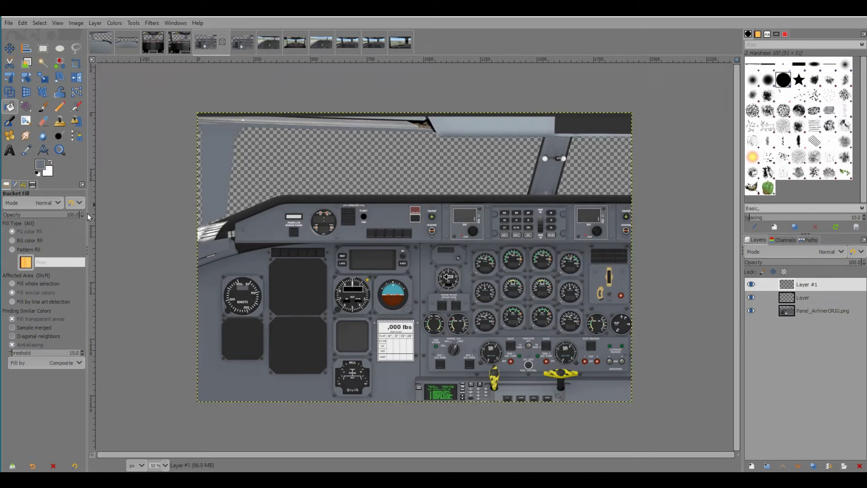
{"action": "key", "text": "shift+c"}
{"action": "left_click", "coordinate": [8, 22]}
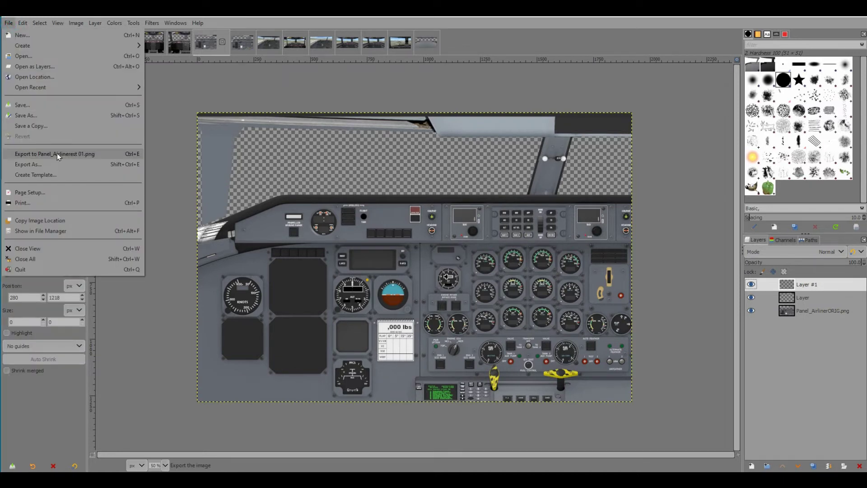
{"action": "left_click", "coordinate": [50, 165]}
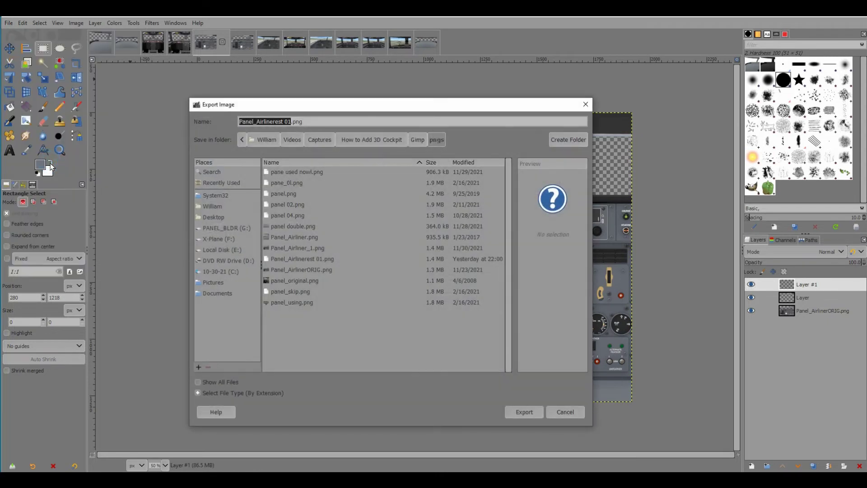
{"action": "left_click_drag", "start_coordinate": [293, 122], "coordinate": [284, 122]}
{"action": "key", "text": "BackSpace"}
{"action": "key", "text": "BackSpace"}
{"action": "key", "text": "BackSpace"}
{"action": "key", "text": "BackSpace"}
{"action": "key", "text": "BackSpace"}
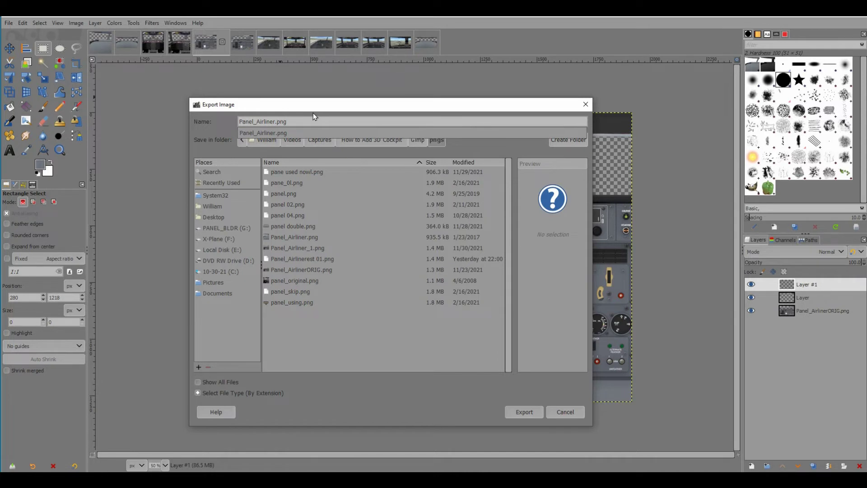
{"action": "key", "text": "Escape"}
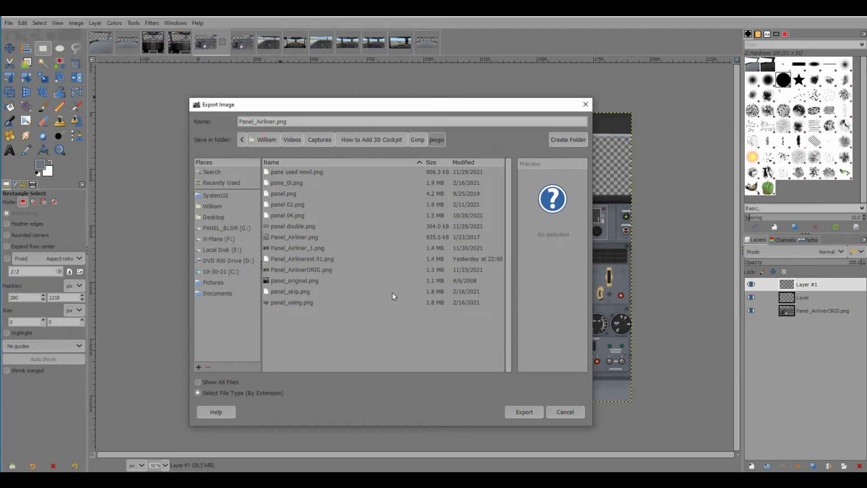
{"action": "left_click", "coordinate": [565, 411]}
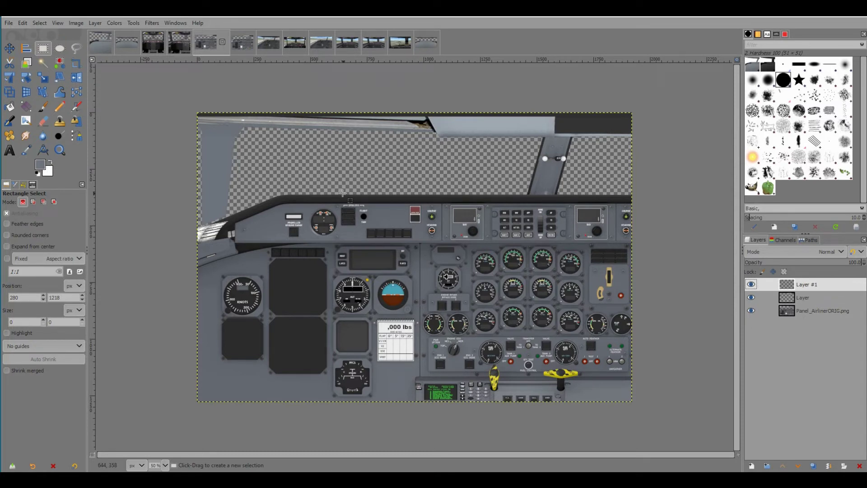
Save the layered image as Panel_Airliner.xcf in the Documents folder
{"action": "left_click", "coordinate": [7, 24]}
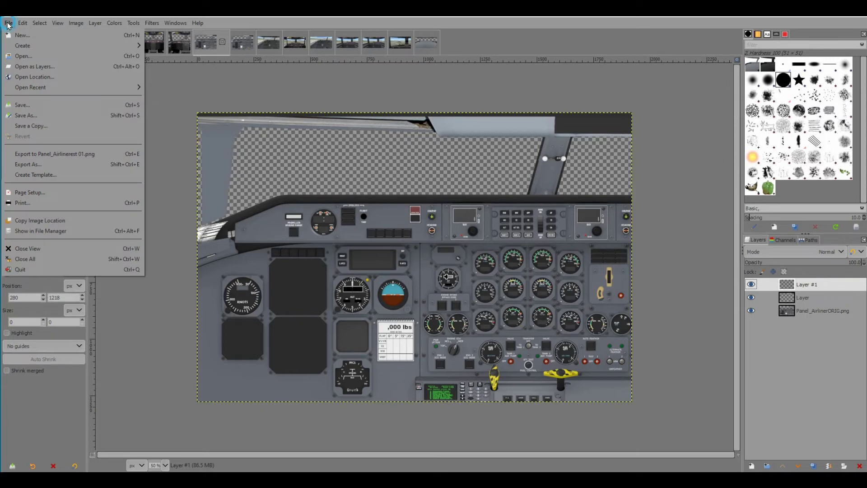
{"action": "left_click", "coordinate": [26, 107]}
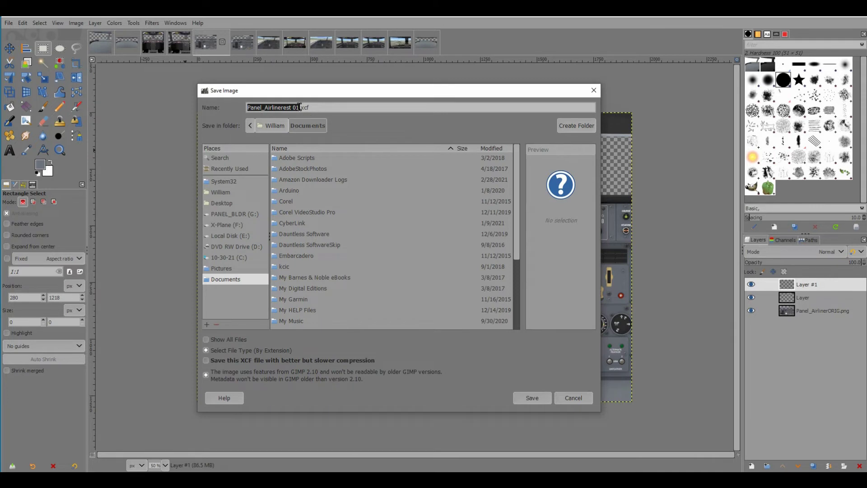
{"action": "left_click", "coordinate": [298, 108]}
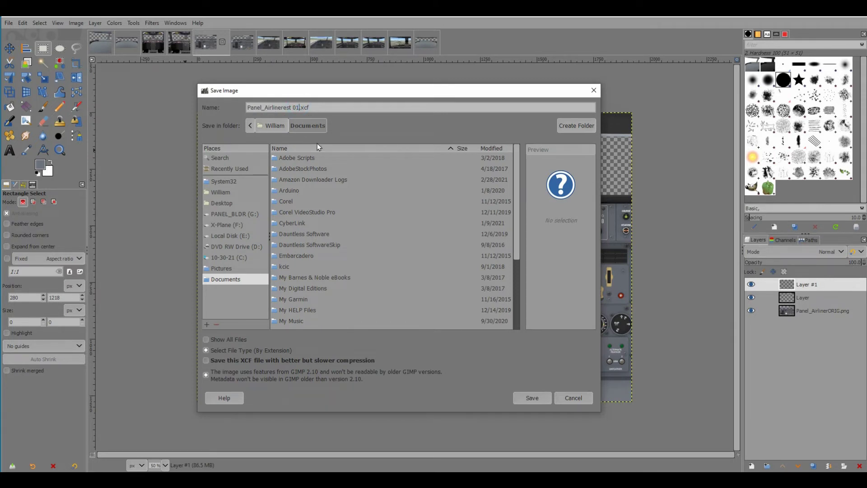
{"action": "key", "text": "BackSpace"}
{"action": "key", "text": "BackSpace"}
{"action": "key", "text": "BackSpace"}
{"action": "key", "text": "BackSpace"}
{"action": "key", "text": "BackSpace"}
{"action": "key", "text": "BackSpace"}
{"action": "left_click", "coordinate": [533, 399]}
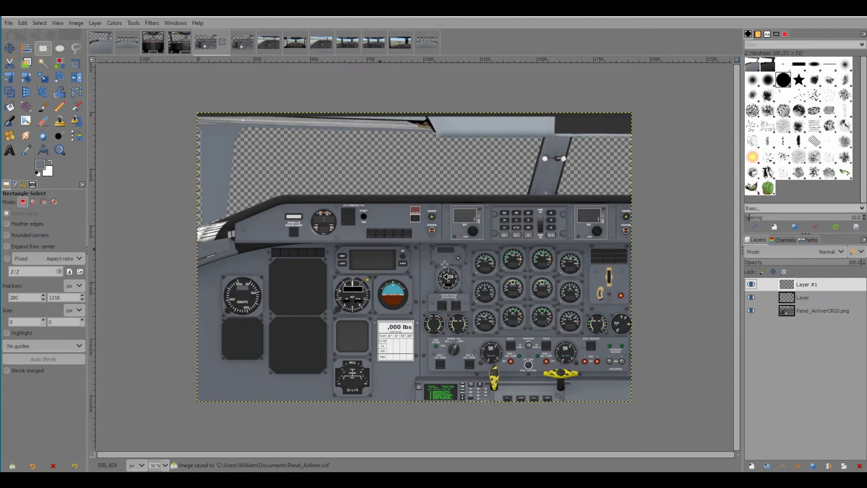
Go through the saved image's layers one by one, ending on the window post layer
{"action": "left_click", "coordinate": [798, 296]}
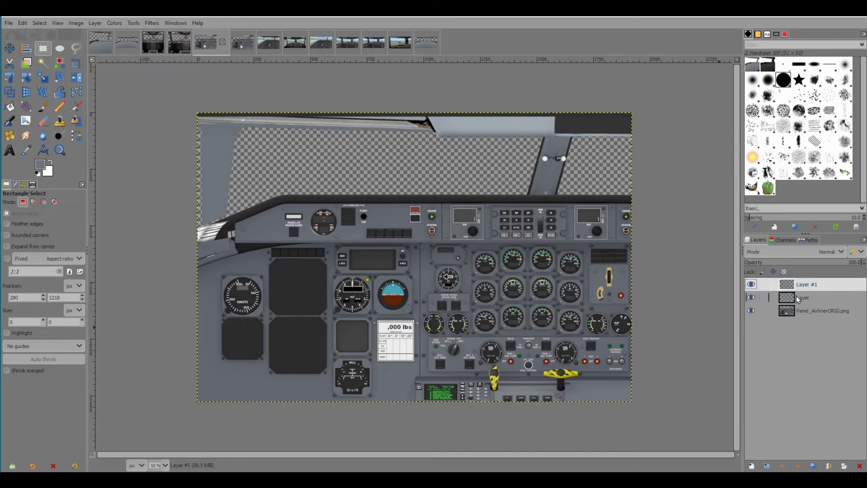
{"action": "left_click", "coordinate": [798, 311]}
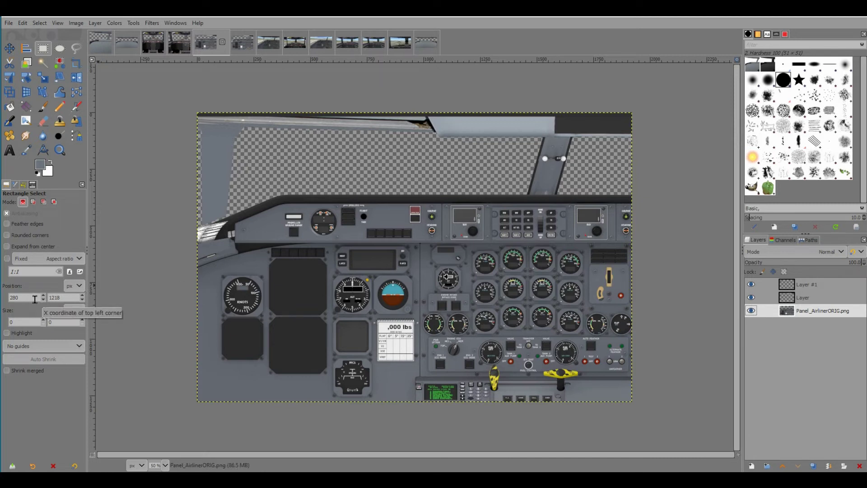
{"action": "left_click", "coordinate": [788, 285]}
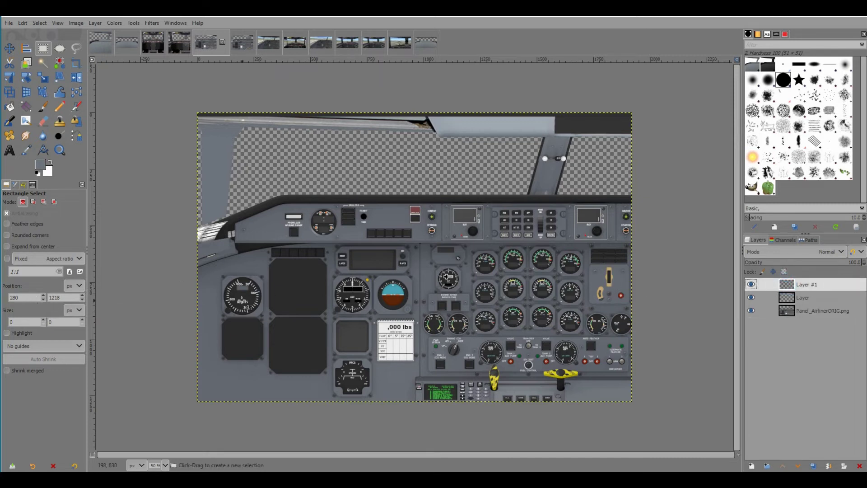
Go through the overhead strip layer and the original panel layer, return to the window post layer and activate Bucket Fill
{"action": "left_click", "coordinate": [817, 299]}
{"action": "left_click", "coordinate": [811, 311]}
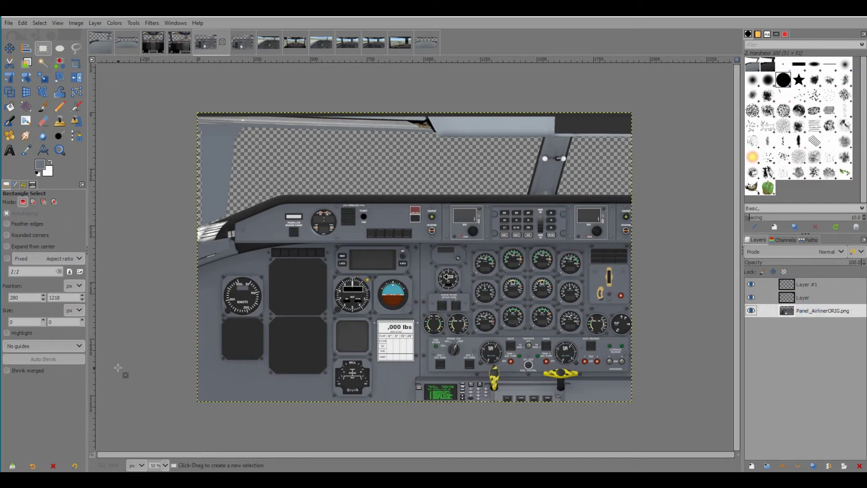
{"action": "key", "text": "Home"}
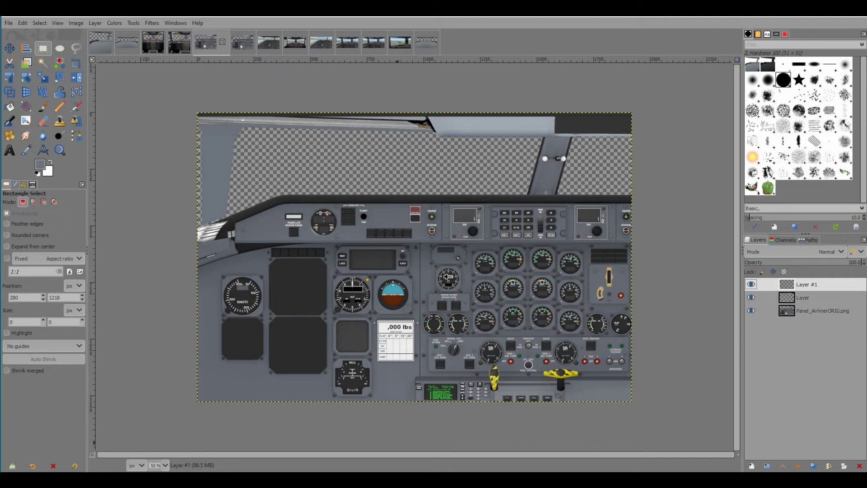
{"action": "left_click", "coordinate": [9, 106]}
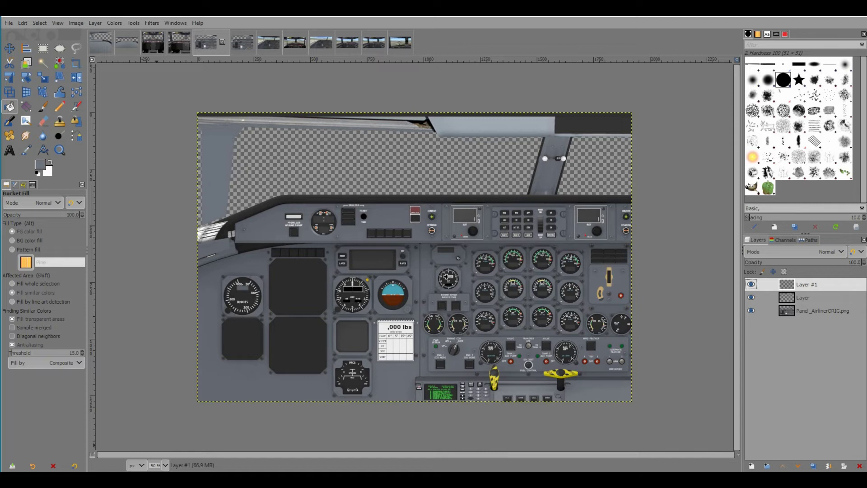
Switch to the Panel_Airliner.png image, browse X-Plane 11's Resources/bitmaps/cockpit/-PANELS- folder in File Explorer, and return to GIMP
{"action": "left_click", "coordinate": [100, 42]}
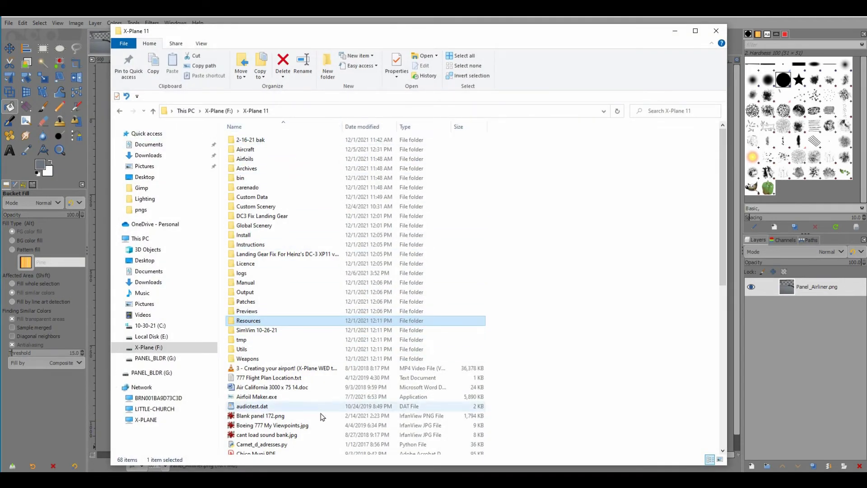
{"action": "double_click", "coordinate": [238, 321]}
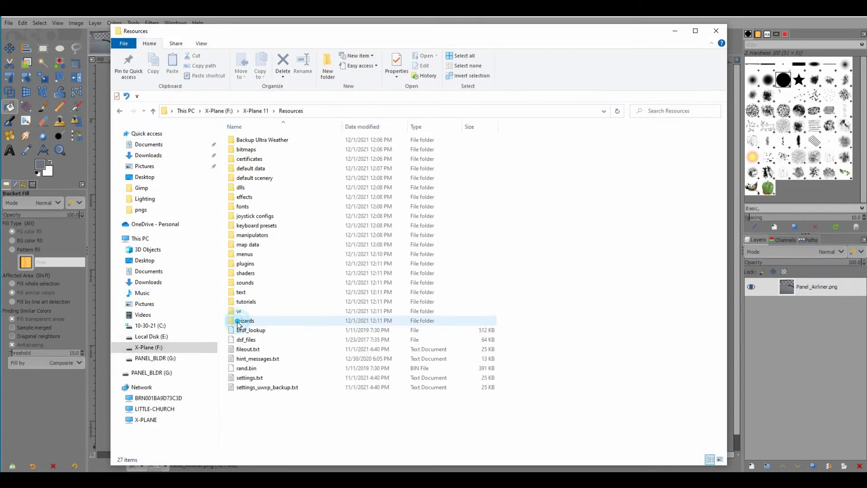
{"action": "double_click", "coordinate": [248, 152]}
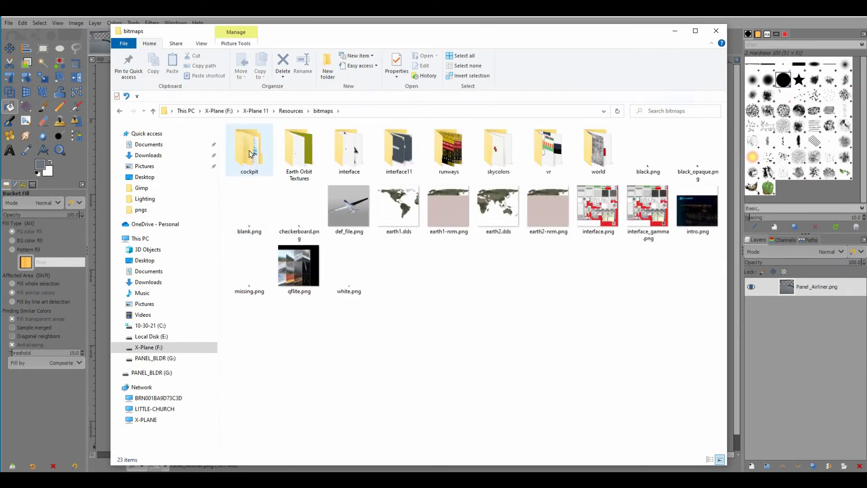
{"action": "double_click", "coordinate": [251, 154]}
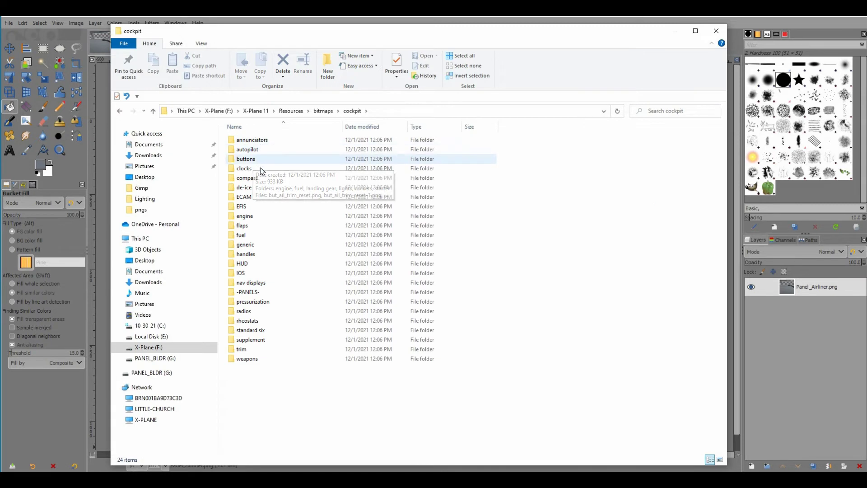
{"action": "double_click", "coordinate": [249, 293]}
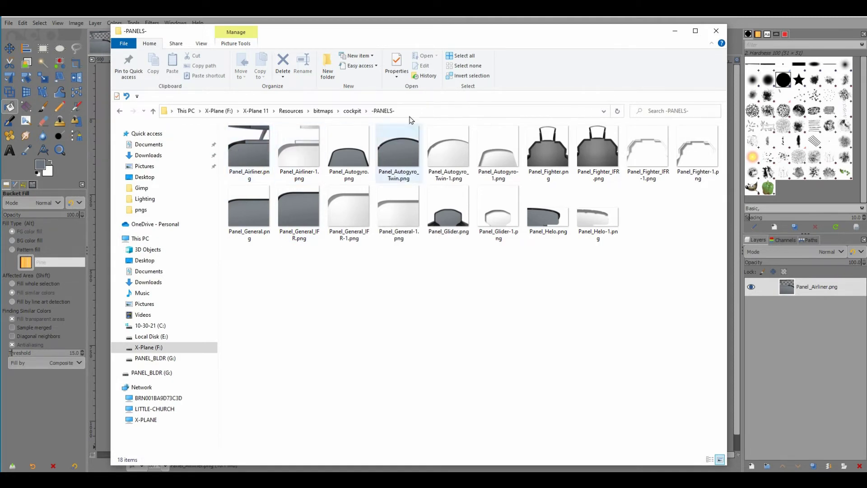
{"action": "left_click", "coordinate": [675, 32]}
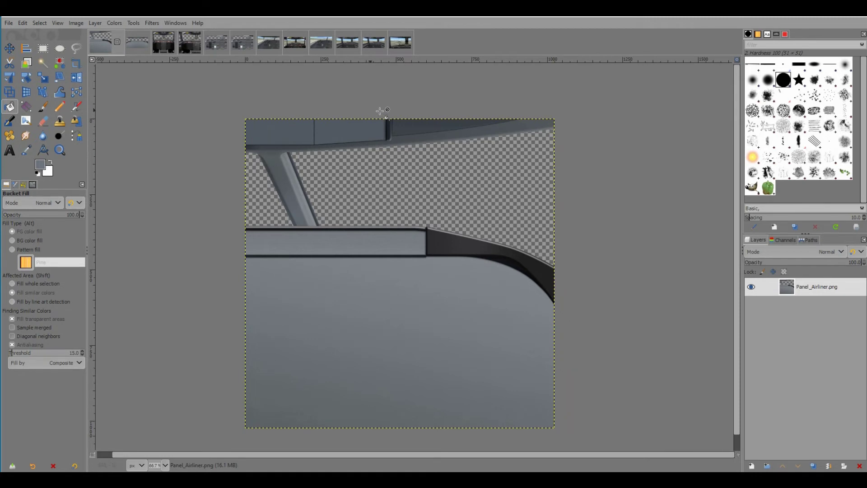
Check the canvas size of Panel_Airliner.png without resizing it, and compare the image with Panel_Airliner_1.png
{"action": "left_click", "coordinate": [76, 23]}
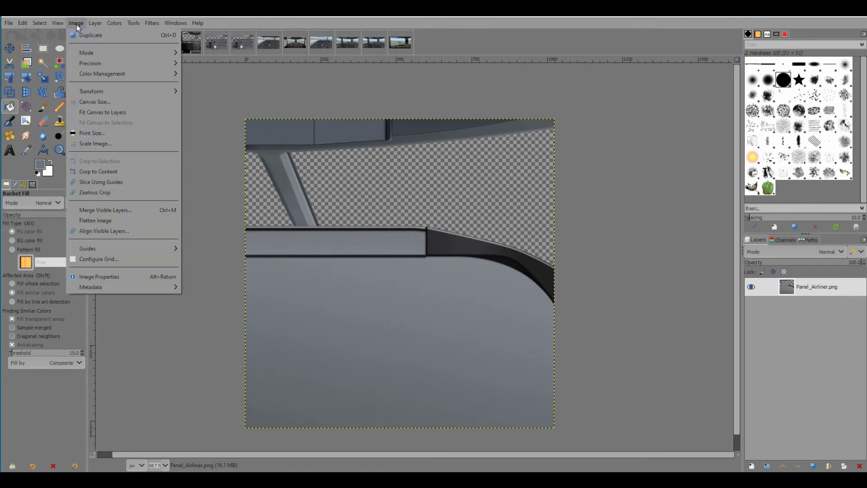
{"action": "left_click", "coordinate": [100, 102]}
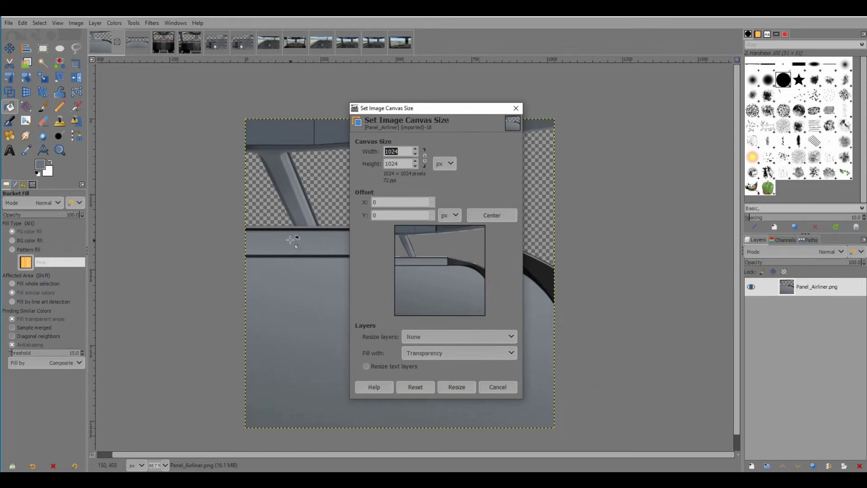
{"action": "left_click", "coordinate": [499, 387]}
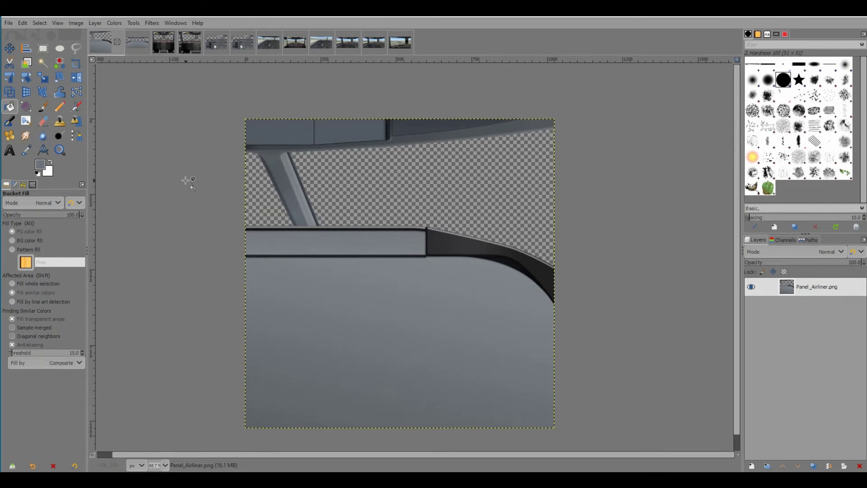
{"action": "left_click", "coordinate": [244, 42]}
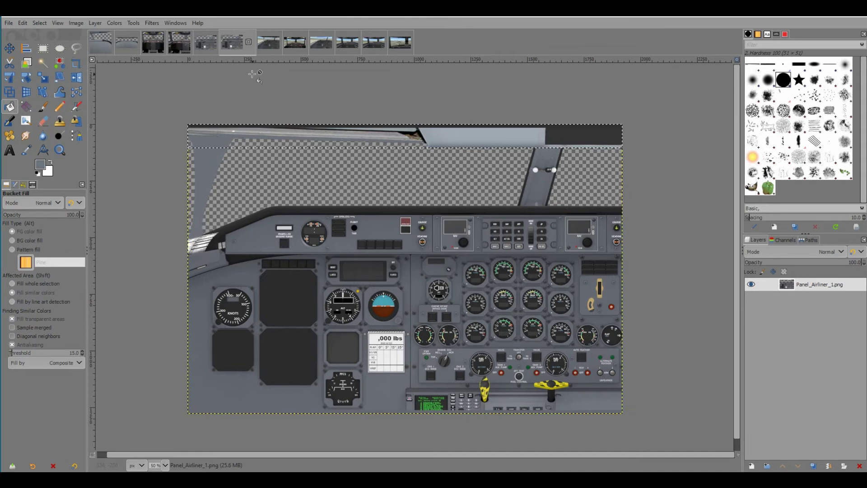
{"action": "left_click", "coordinate": [104, 43]}
{"action": "key", "text": "d"}
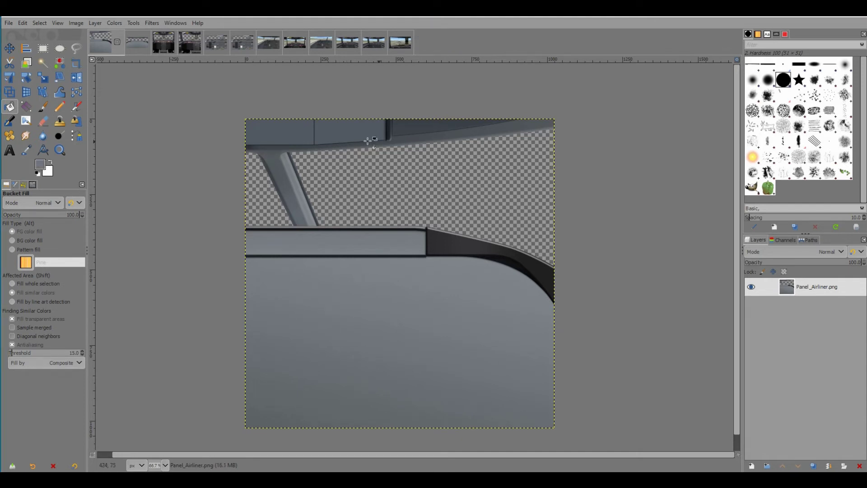
Recheck the Panel_Airliner.png canvas size without applying changes, and compare the half panel with the finished full-width panel image
{"action": "left_click", "coordinate": [75, 24]}
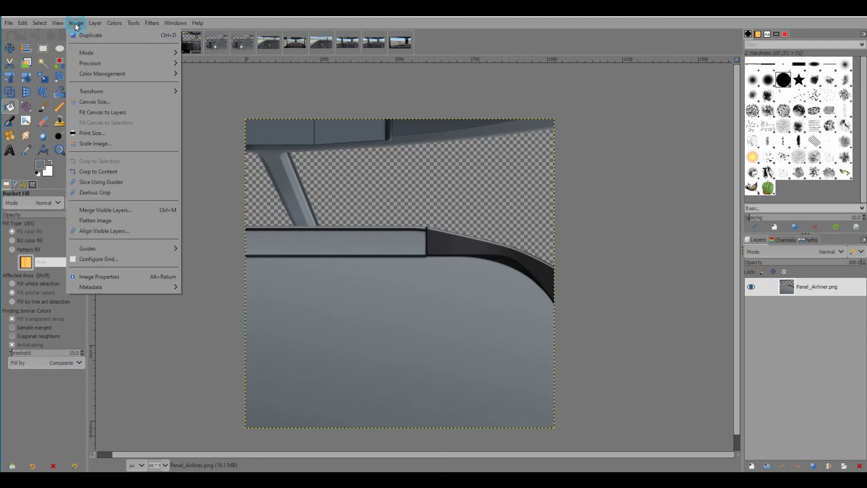
{"action": "left_click", "coordinate": [116, 100]}
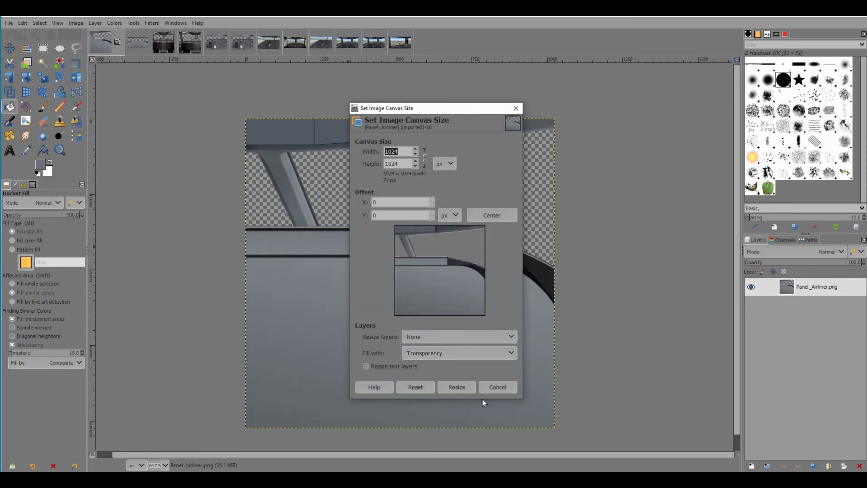
{"action": "left_click", "coordinate": [498, 386]}
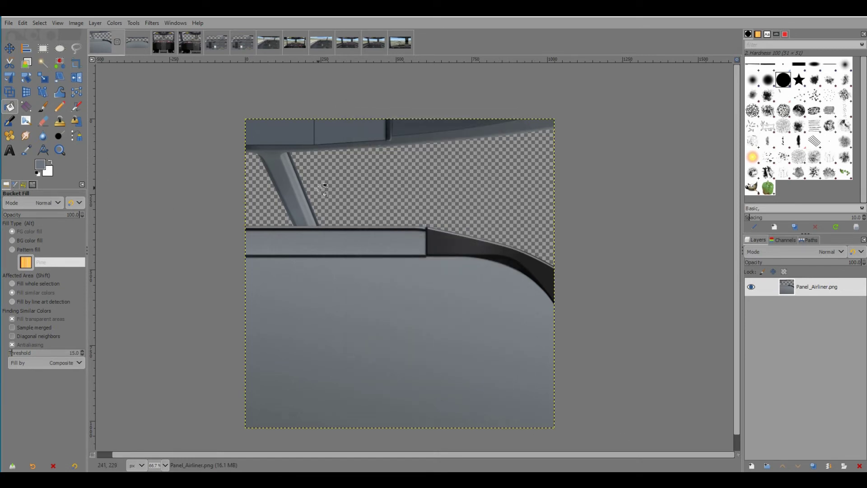
{"action": "left_click", "coordinate": [140, 42]}
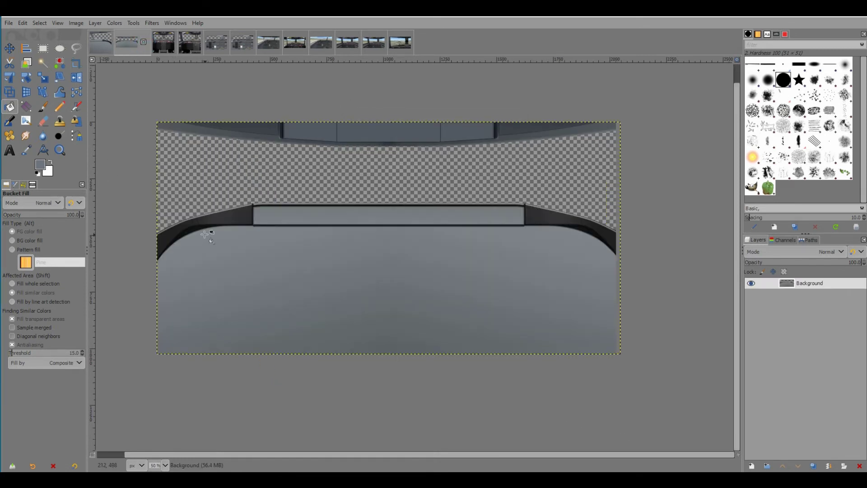
{"action": "left_click", "coordinate": [102, 43]}
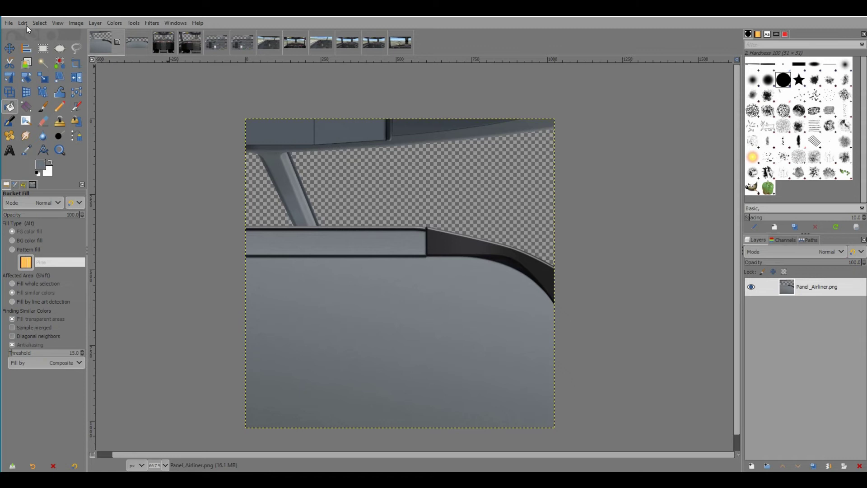
Create a new 2028 × 1024 px image filled with transparency
{"action": "left_click", "coordinate": [9, 23]}
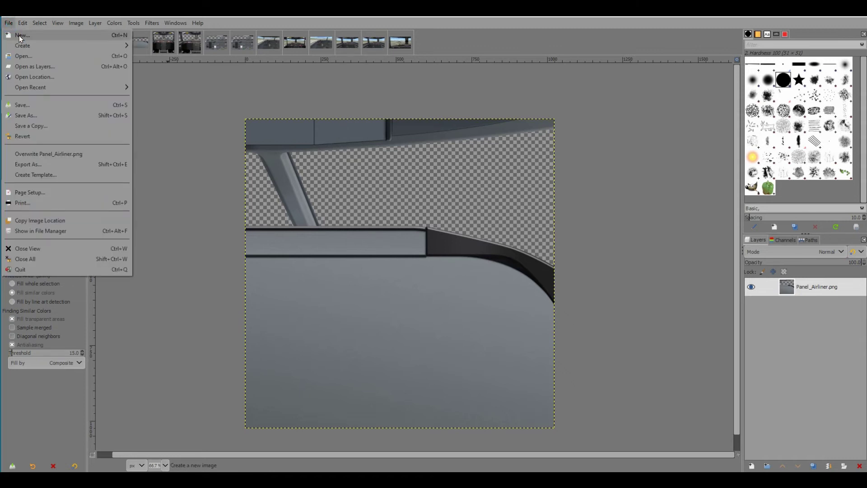
{"action": "left_click", "coordinate": [19, 35]}
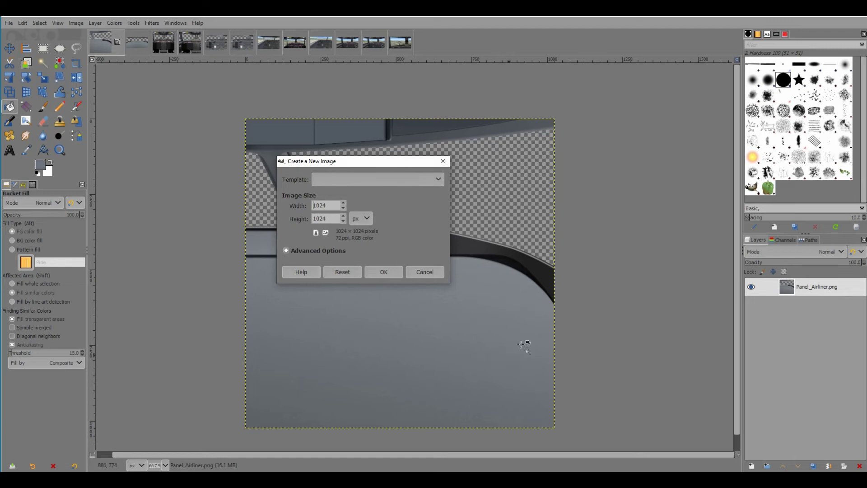
{"action": "double_click", "coordinate": [322, 206]}
{"action": "type", "text": "2028"}
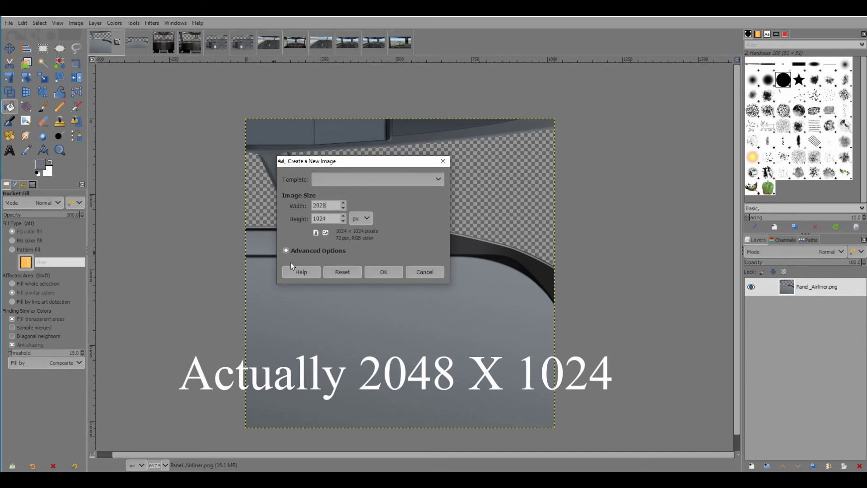
{"action": "left_click", "coordinate": [312, 252]}
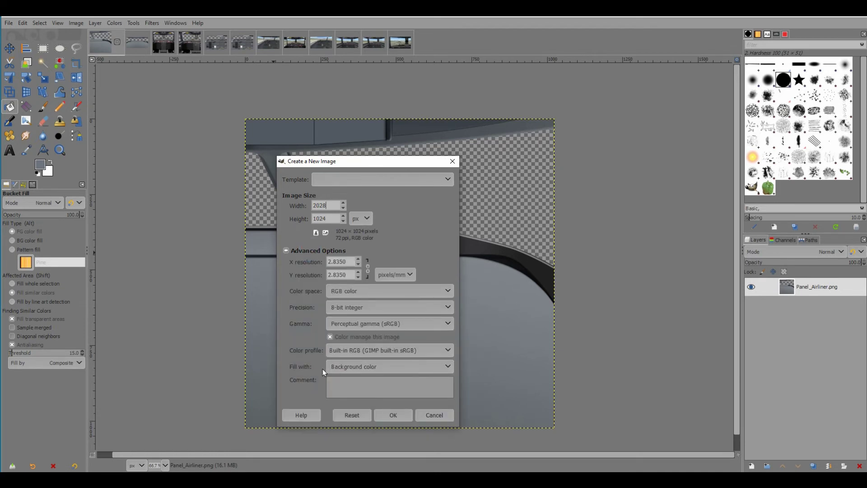
{"action": "left_click", "coordinate": [447, 367]}
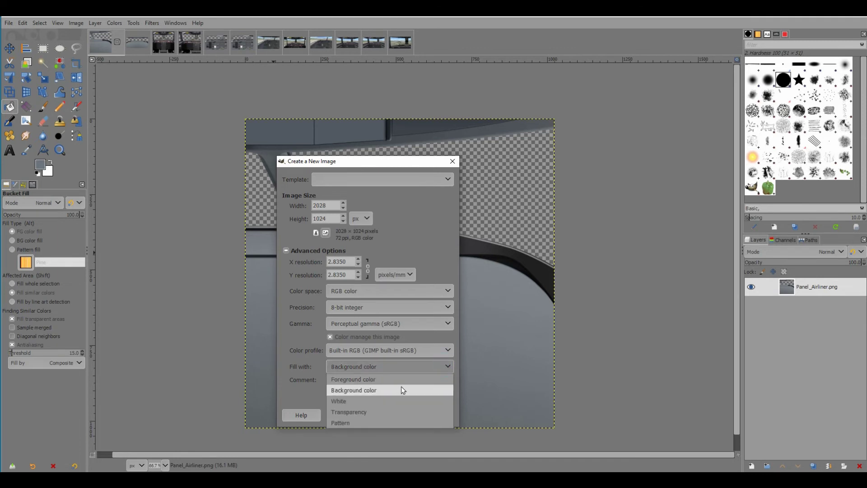
{"action": "left_click", "coordinate": [367, 413]}
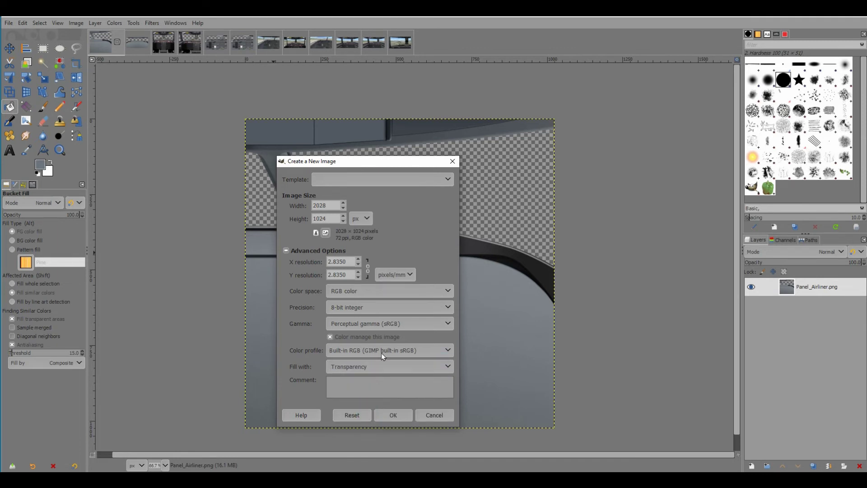
{"action": "left_click", "coordinate": [393, 416]}
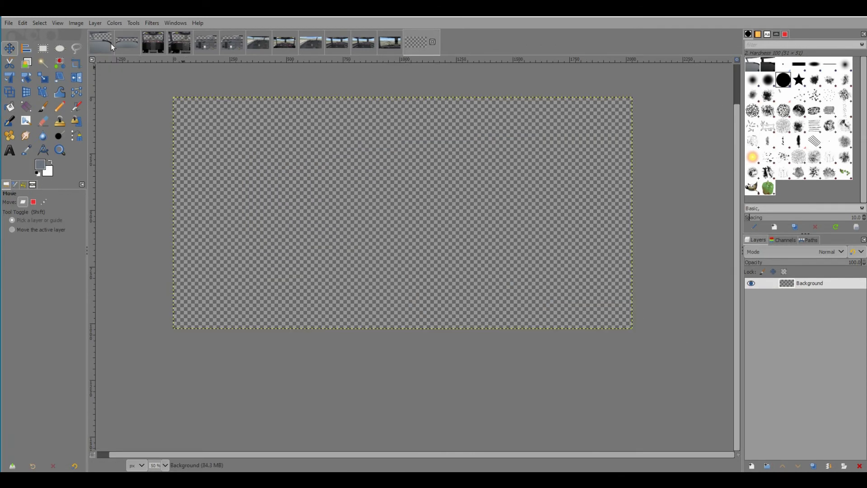
Copy the Panel_Airliner.png half panel into the new transparent image and move the pasted piece flush with the canvas's right edge
{"action": "left_click", "coordinate": [104, 37]}
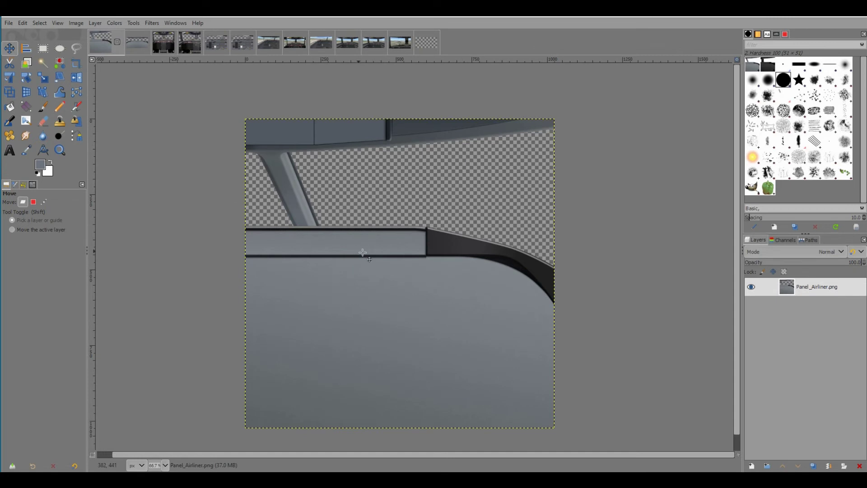
{"action": "left_click", "coordinate": [21, 23]}
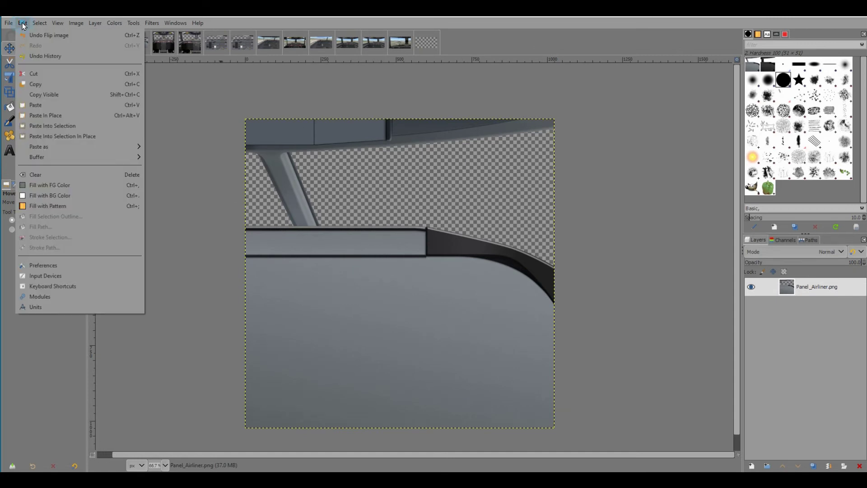
{"action": "left_click", "coordinate": [36, 84]}
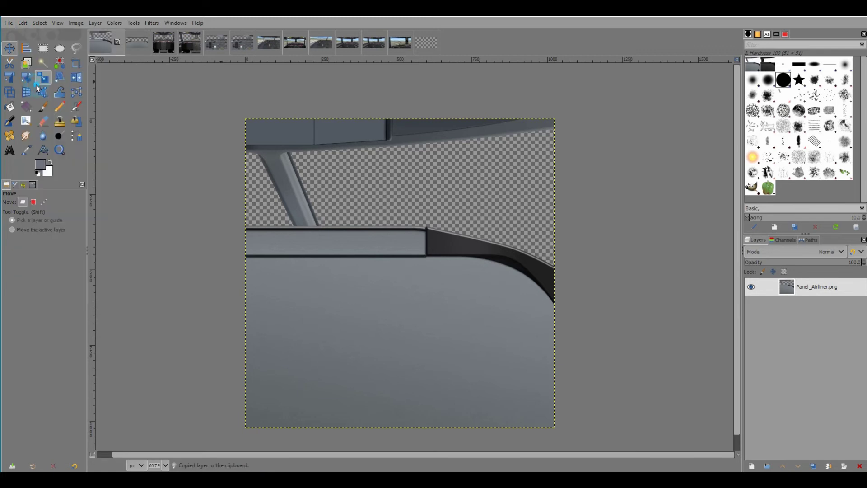
{"action": "left_click", "coordinate": [425, 45]}
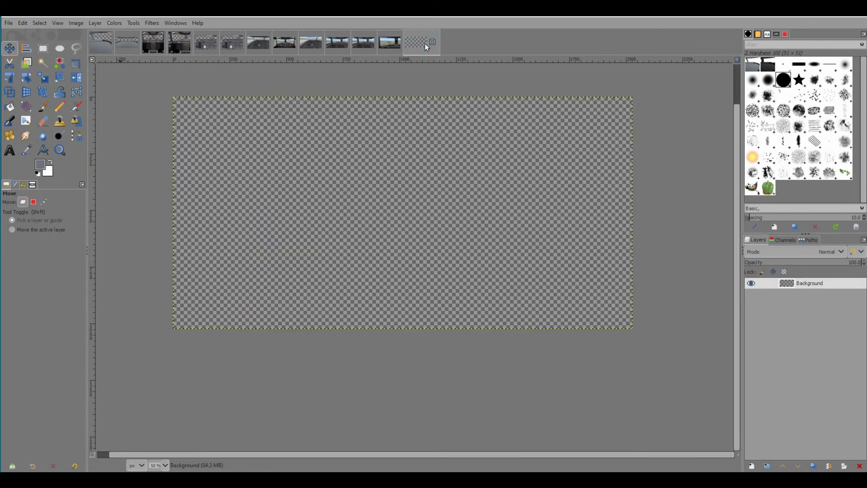
{"action": "left_click", "coordinate": [22, 23]}
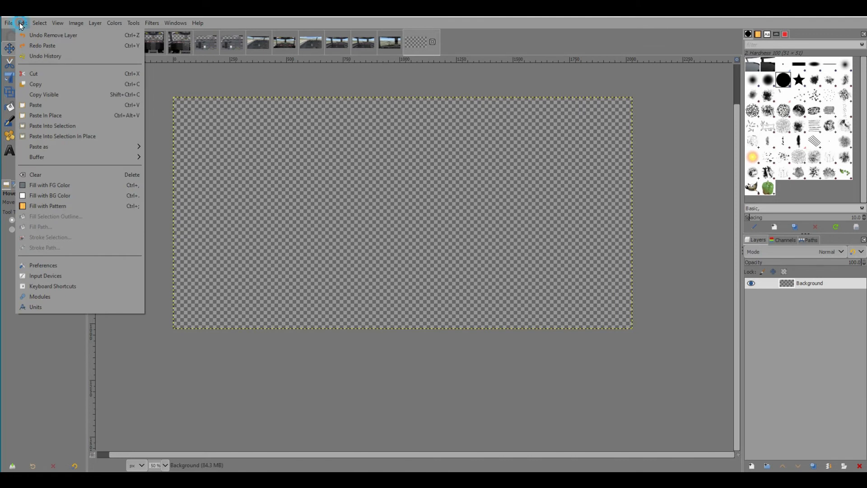
{"action": "left_click", "coordinate": [45, 104]}
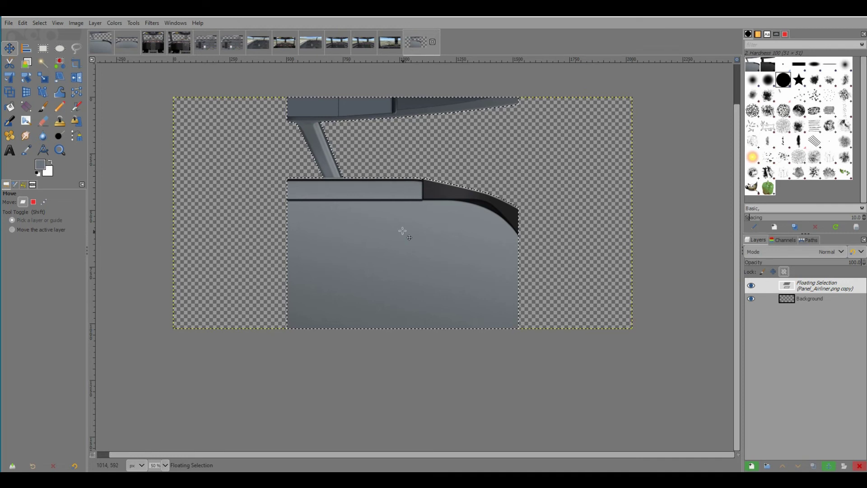
{"action": "left_click_drag", "start_coordinate": [403, 231], "coordinate": [515, 228]}
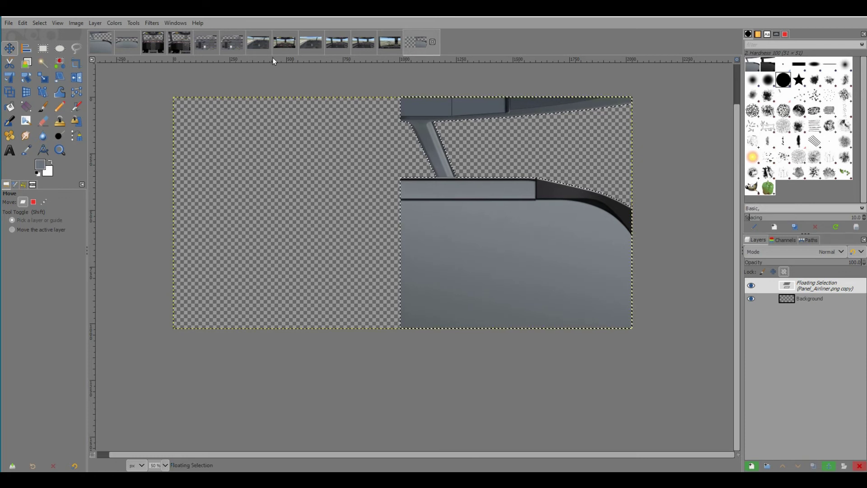
Copy the horizontally mirrored Panel_Airliner.png half into the new image and align it edge to edge with the existing half at the centre seam
{"action": "left_click", "coordinate": [101, 45]}
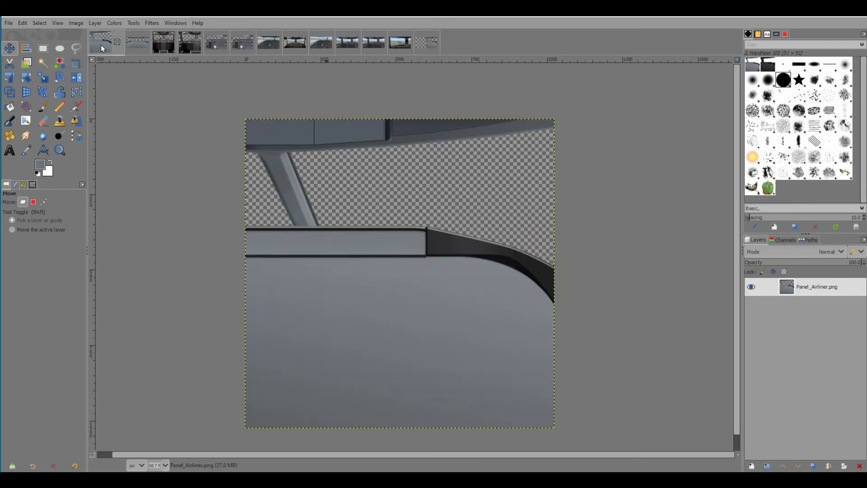
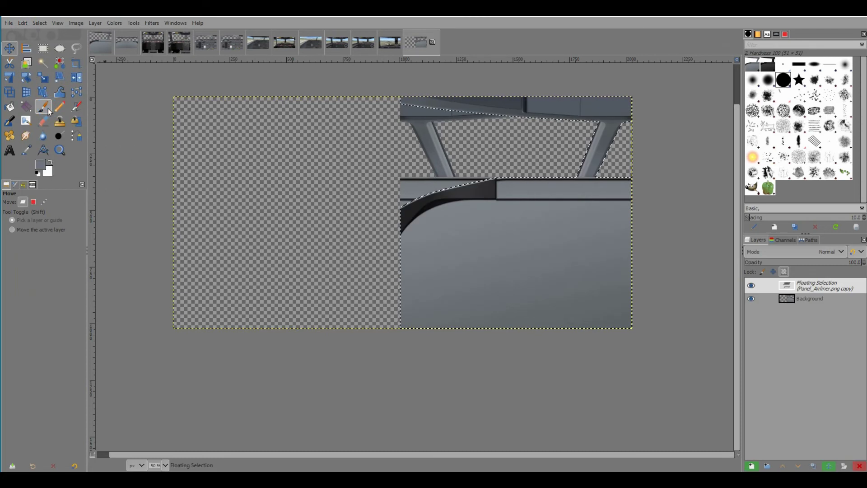
{"action": "left_click_drag", "start_coordinate": [498, 228], "coordinate": [267, 228]}
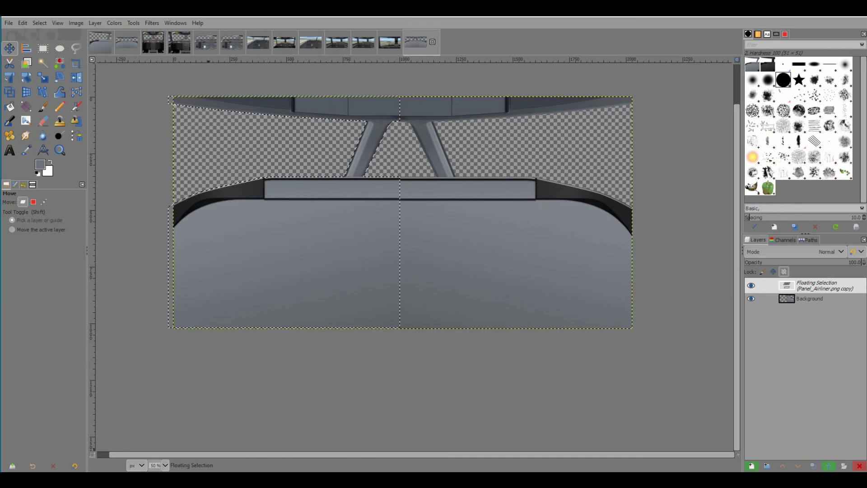
{"action": "scroll", "coordinate": [403, 192], "scroll_direction": "left", "scroll_amount": 1}
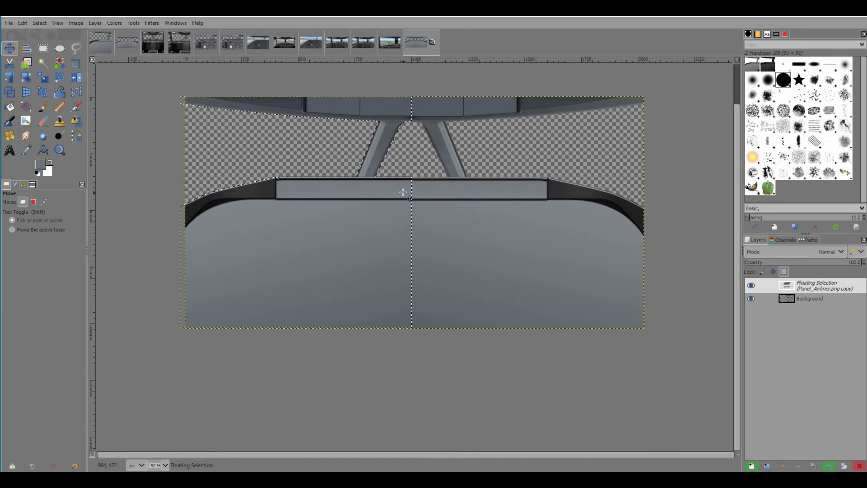
{"action": "scroll", "coordinate": [409, 195], "scroll_direction": "up", "scroll_amount": 2}
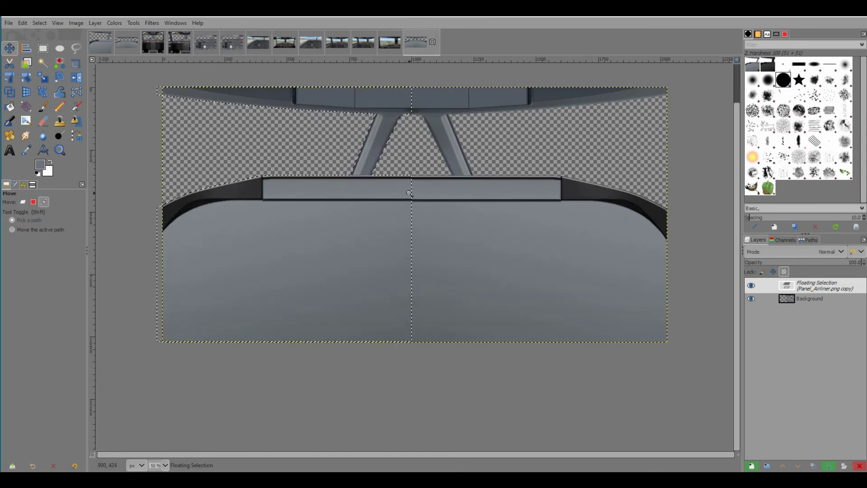
{"action": "scroll", "coordinate": [409, 193], "scroll_direction": "up", "scroll_amount": 3}
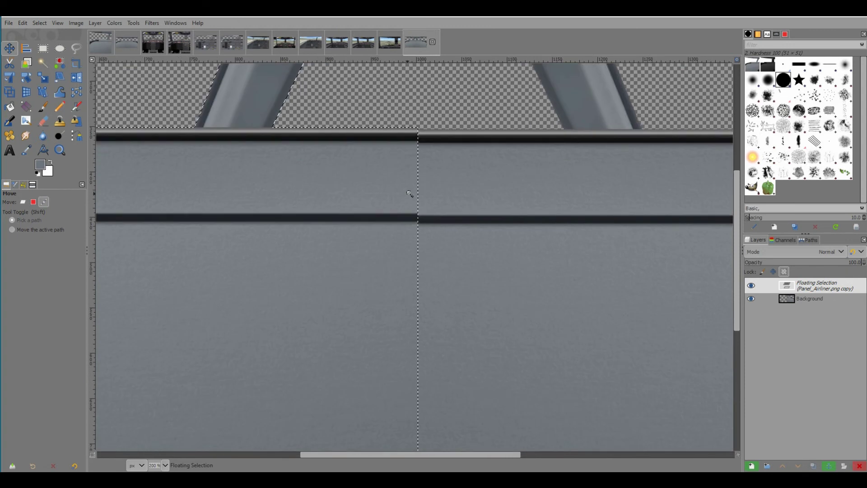
{"action": "scroll", "coordinate": [409, 195], "scroll_direction": "down", "scroll_amount": 1}
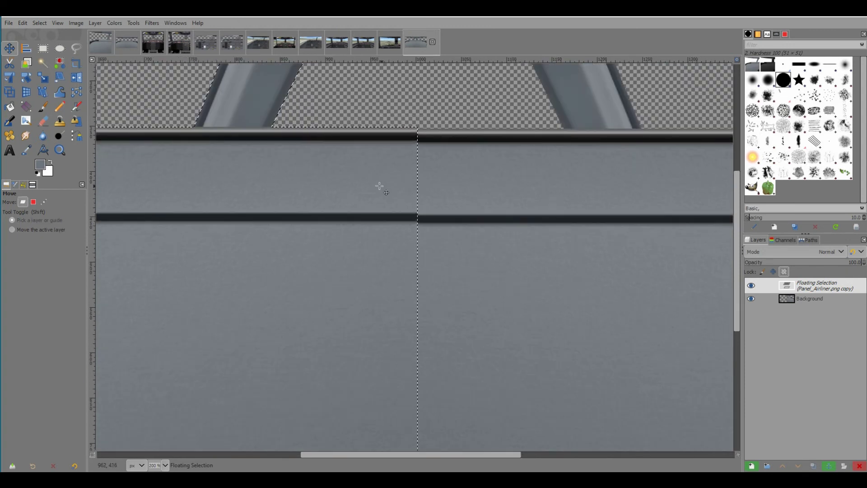
{"action": "mouse_move", "coordinate": [368, 183]}
{"action": "left_mouse_down"}
{"action": "mouse_move", "coordinate": [367, 192]}
{"action": "mouse_move", "coordinate": [357, 185]}
{"action": "mouse_move", "coordinate": [367, 189]}
{"action": "left_mouse_up"}
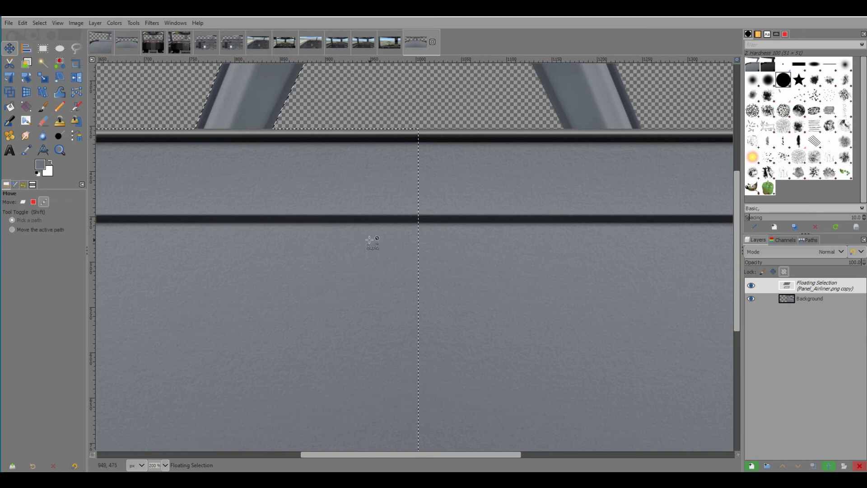
Anchor the floating mirrored half onto the Background layer
{"action": "key", "text": "minus"}
{"action": "key", "text": "minus"}
{"action": "key", "text": "minus"}
{"action": "key", "text": "minus"}
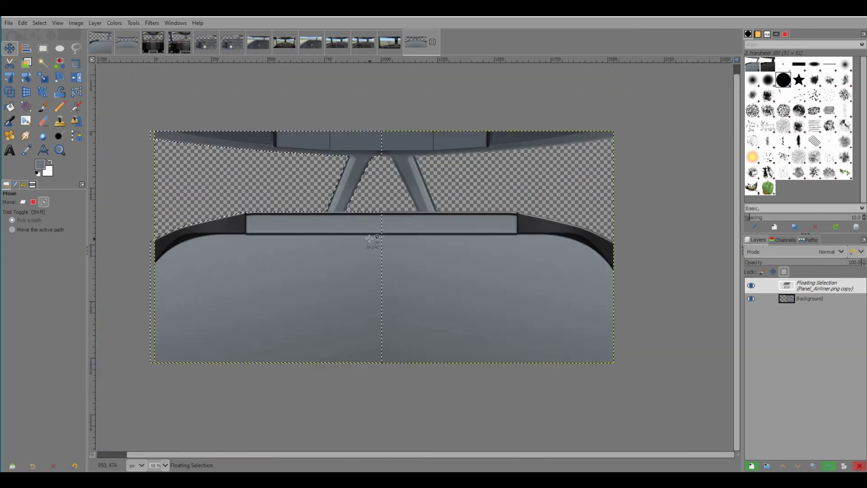
{"action": "key", "text": "alt"}
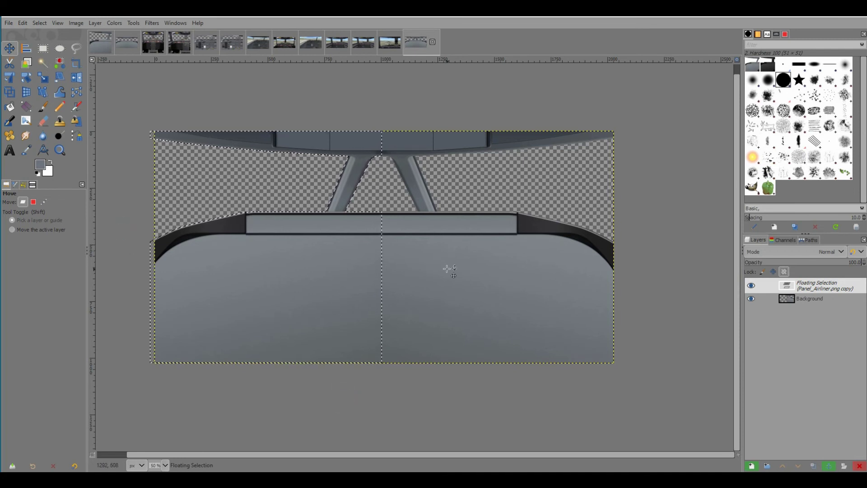
{"action": "key", "text": "ctrl+h"}
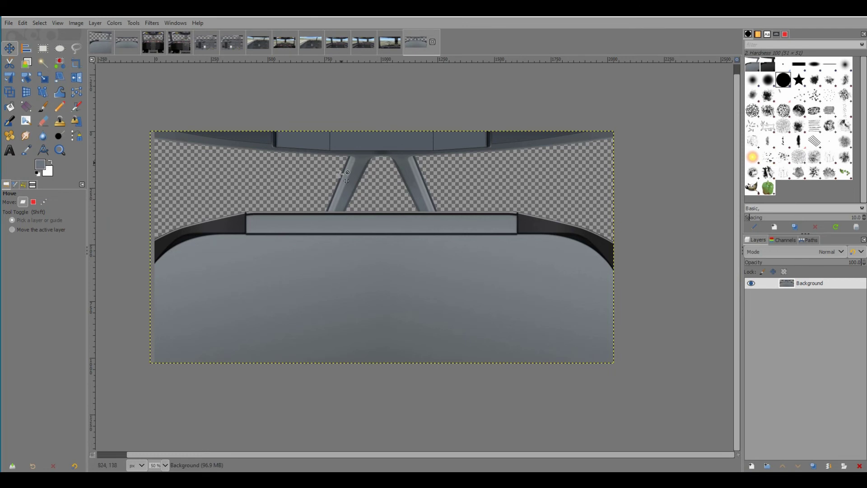
Check the canvas size of the combined full-width panel without resizing it
{"action": "left_click", "coordinate": [74, 23]}
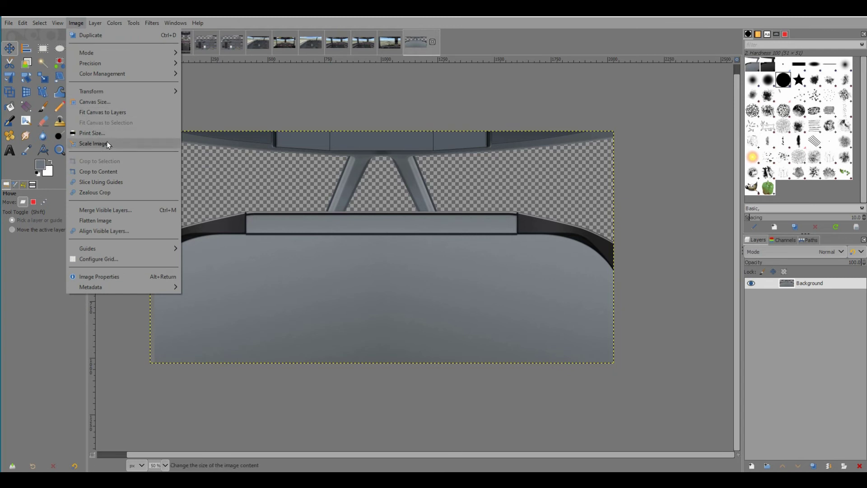
{"action": "left_click", "coordinate": [100, 103]}
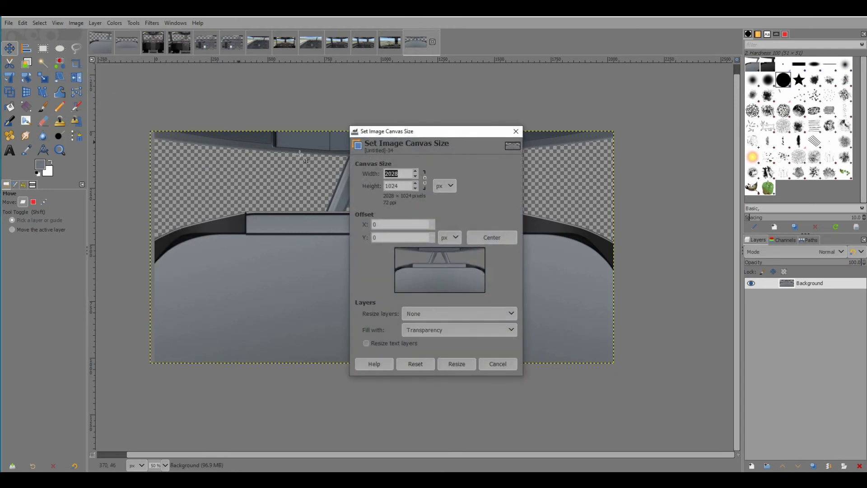
{"action": "left_click", "coordinate": [393, 173]}
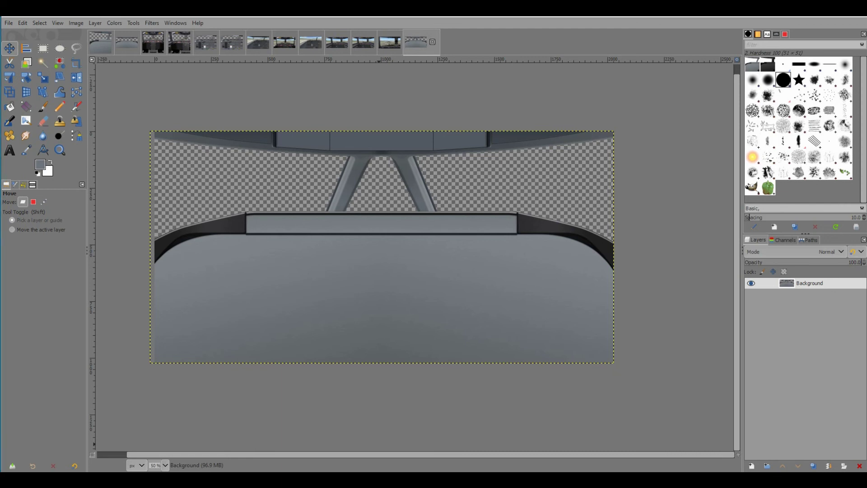
Switch to Plane Maker, open the DC-4's 2-D panel, and examine the full-width background and its instruments from side to side
{"action": "key", "text": "alt+Tab"}
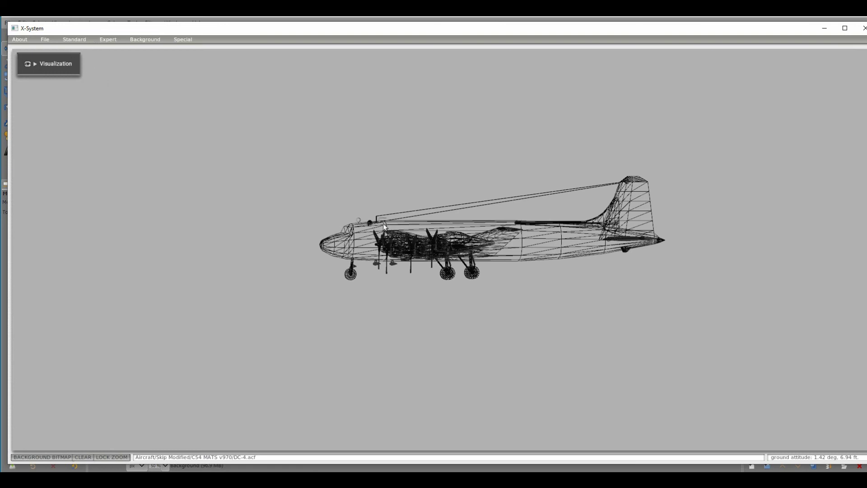
{"action": "left_click", "coordinate": [73, 40]}
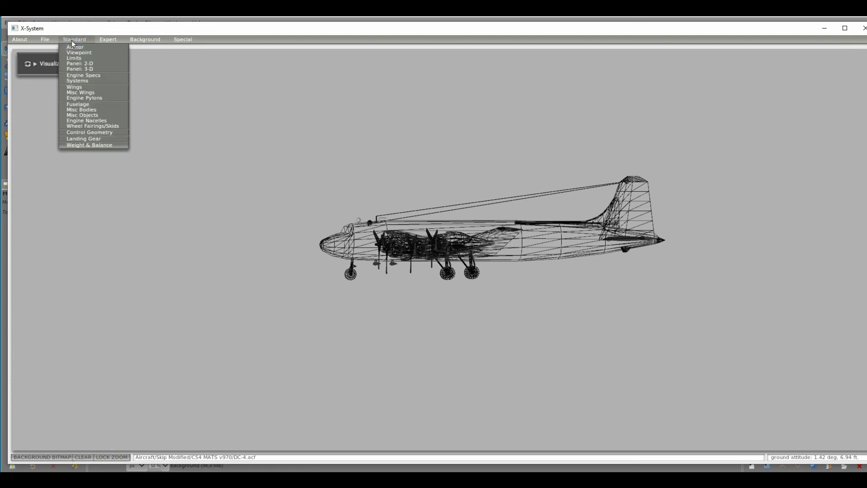
{"action": "left_click", "coordinate": [94, 64]}
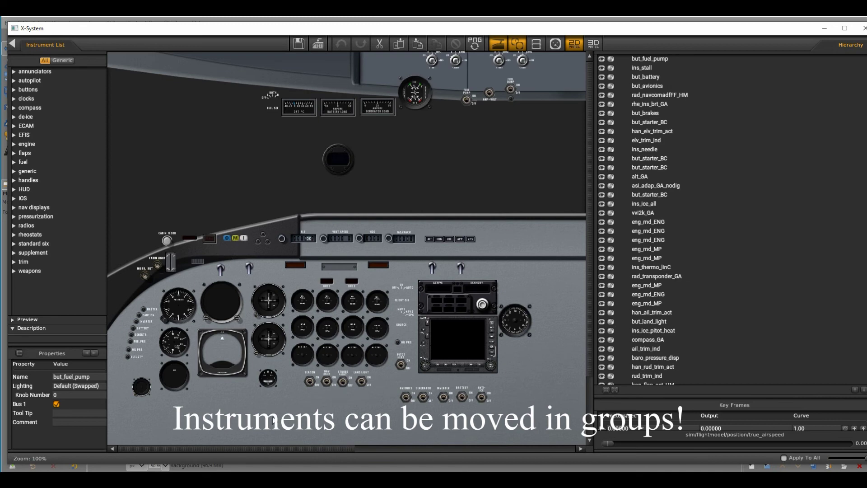
{"action": "left_click_drag", "start_coordinate": [339, 448], "coordinate": [591, 443]}
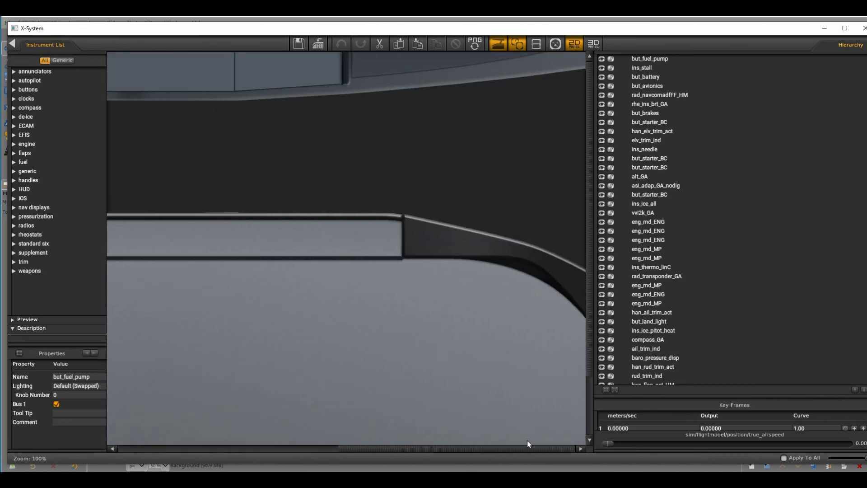
{"action": "left_click_drag", "start_coordinate": [592, 434], "coordinate": [378, 441]}
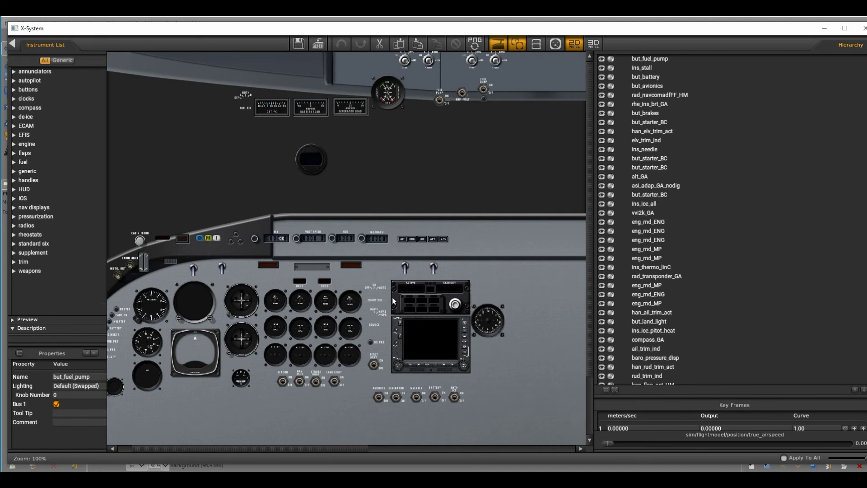
{"action": "left_click_drag", "start_coordinate": [320, 447], "coordinate": [470, 443]}
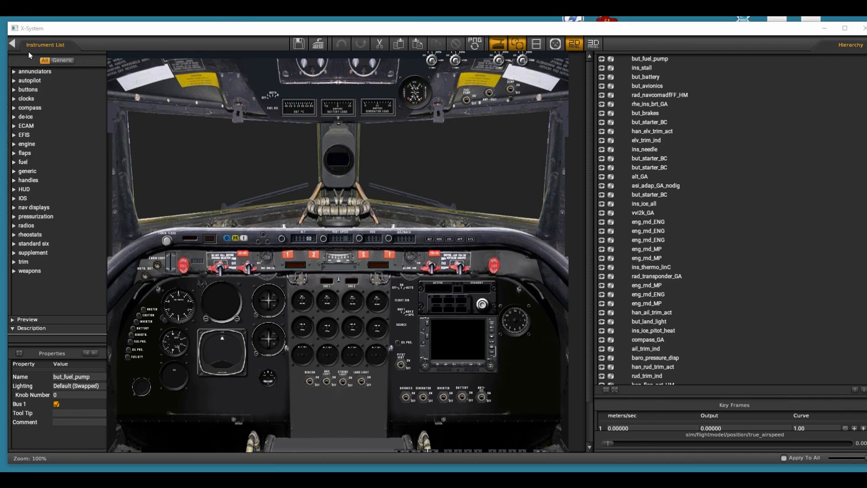
Leave the 2-D panel editor and reopen it to reload the aircraft's panel background
{"action": "left_click", "coordinate": [13, 43]}
{"action": "left_click", "coordinate": [68, 41]}
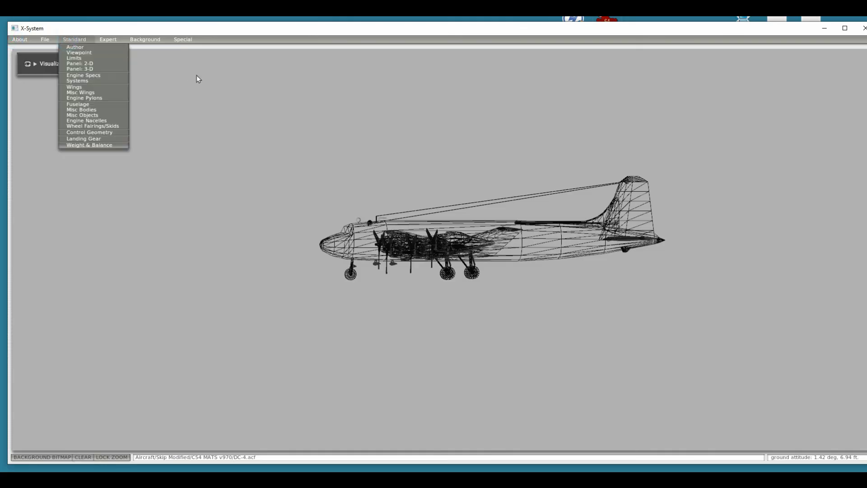
{"action": "left_click", "coordinate": [87, 64]}
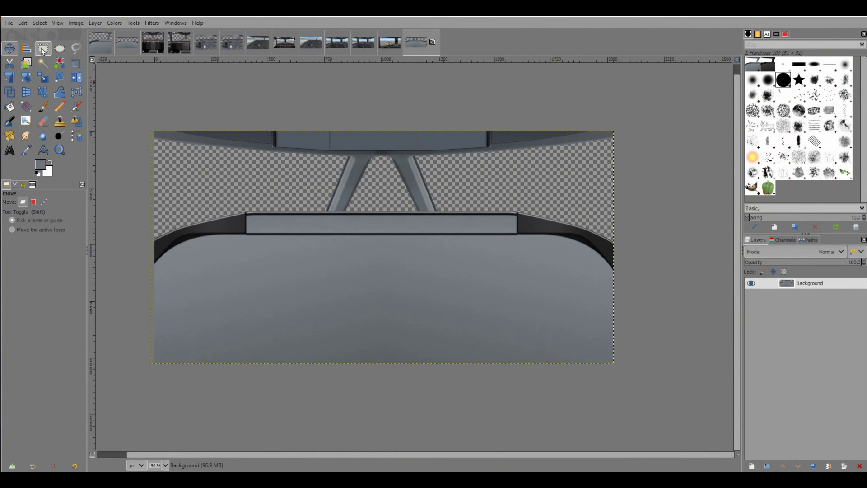
In GIMP, delete the two centre window posts using a rectangular selection of about 620 × 252 px, and clear the selection
{"action": "left_click", "coordinate": [42, 49]}
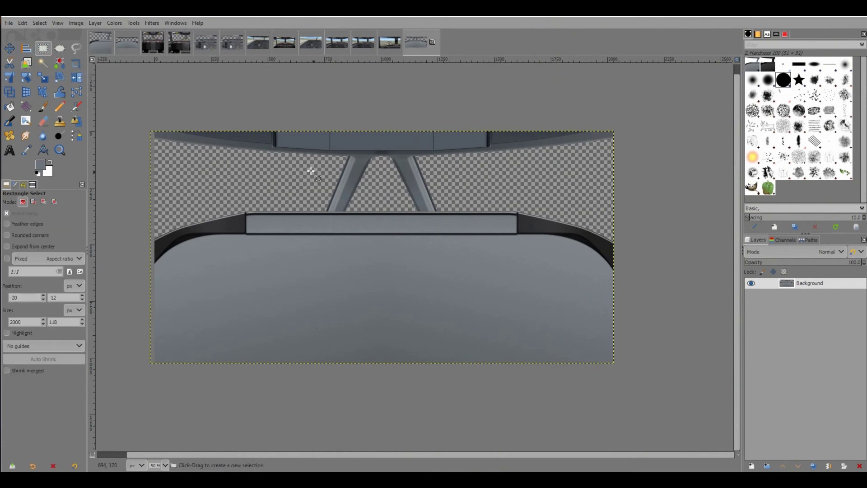
{"action": "left_click_drag", "start_coordinate": [314, 154], "coordinate": [454, 210]}
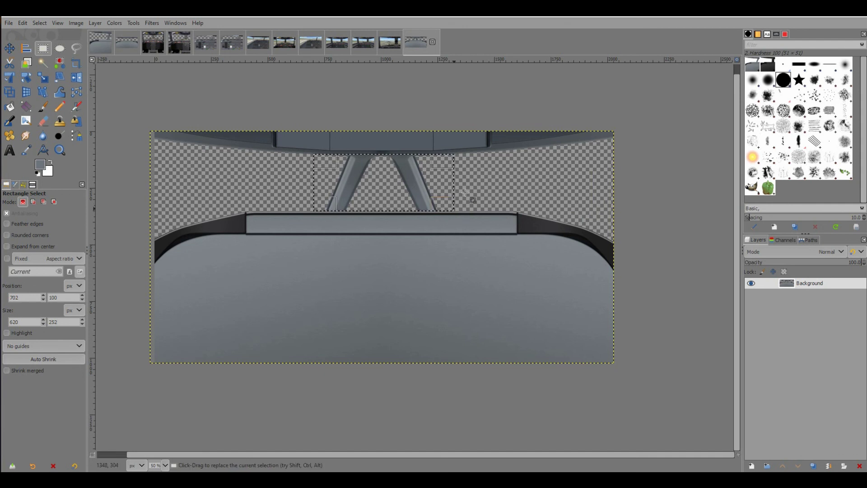
{"action": "key", "text": "Delete"}
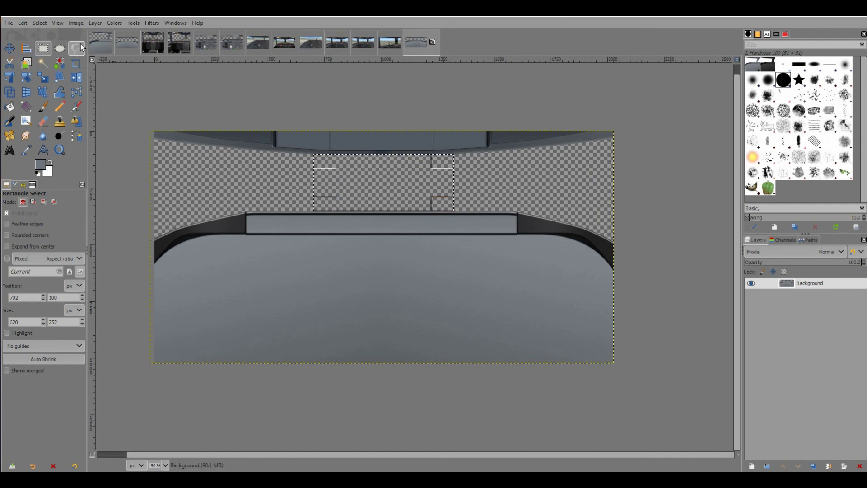
{"action": "left_click", "coordinate": [218, 407]}
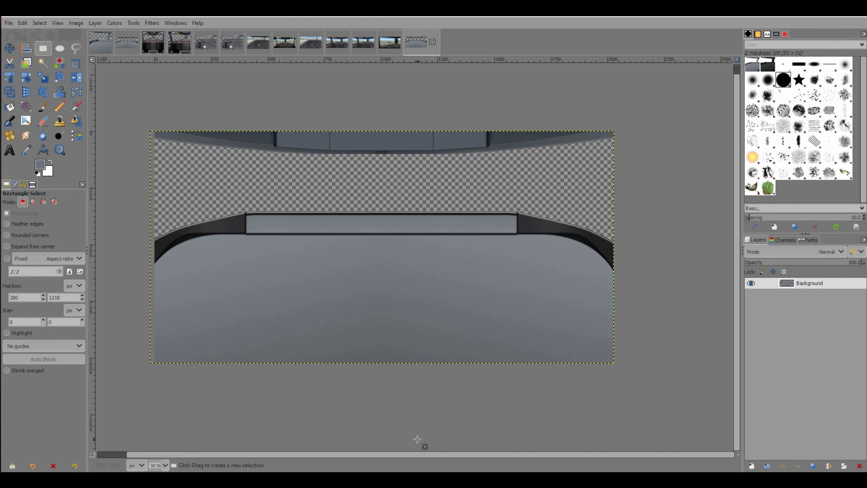